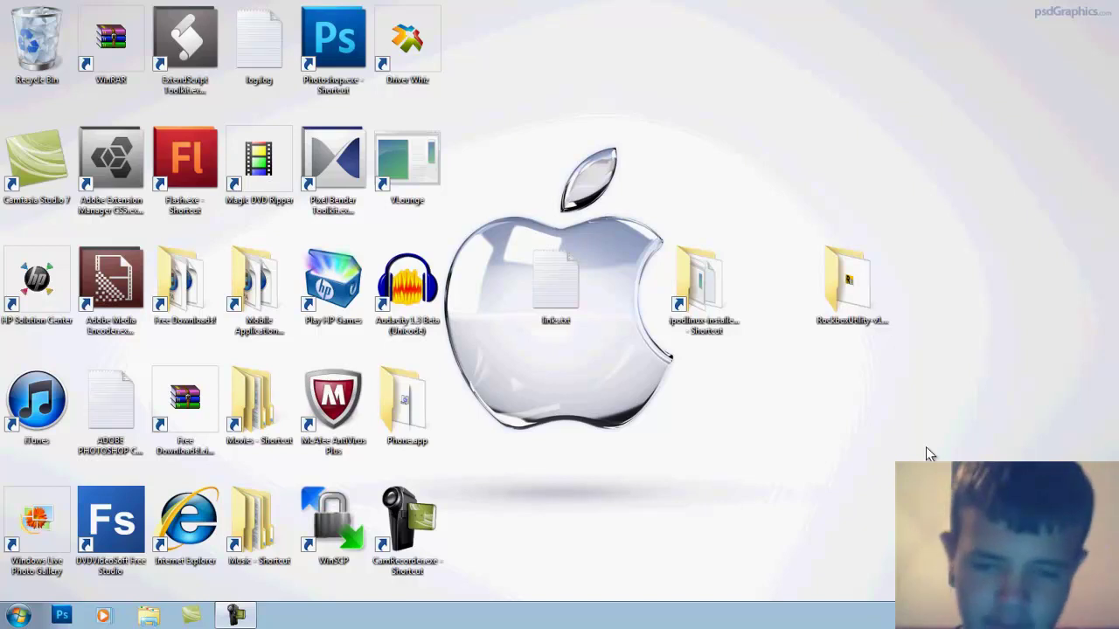
left_click_drag(671, 557, 1072, 91)
left_click(992, 224)
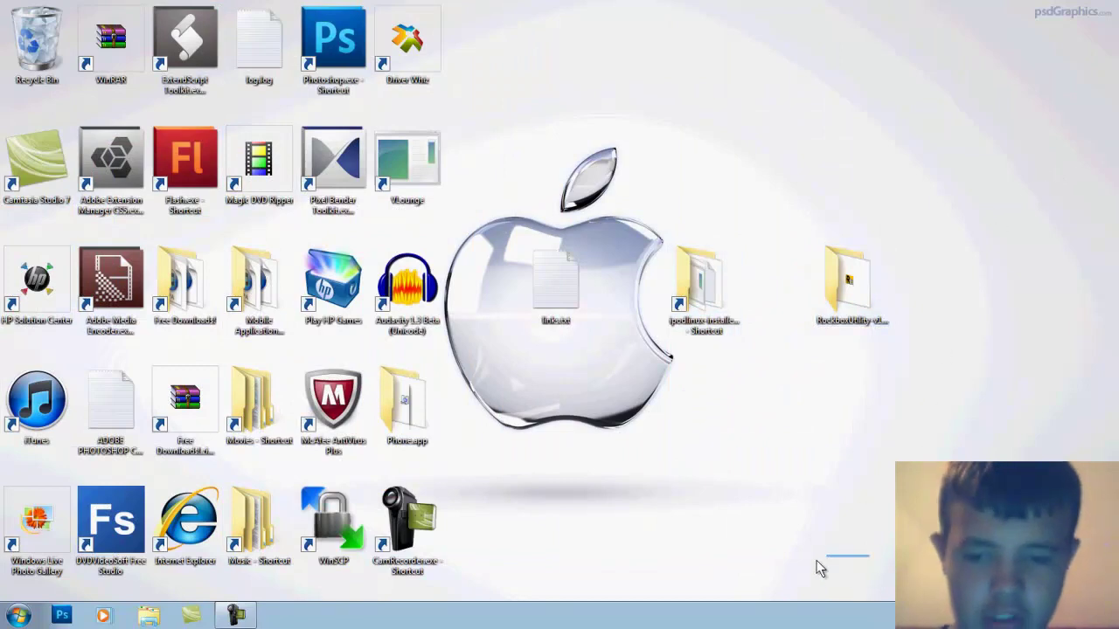
left_click_drag(820, 568, 1079, 142)
left_click(1058, 207)
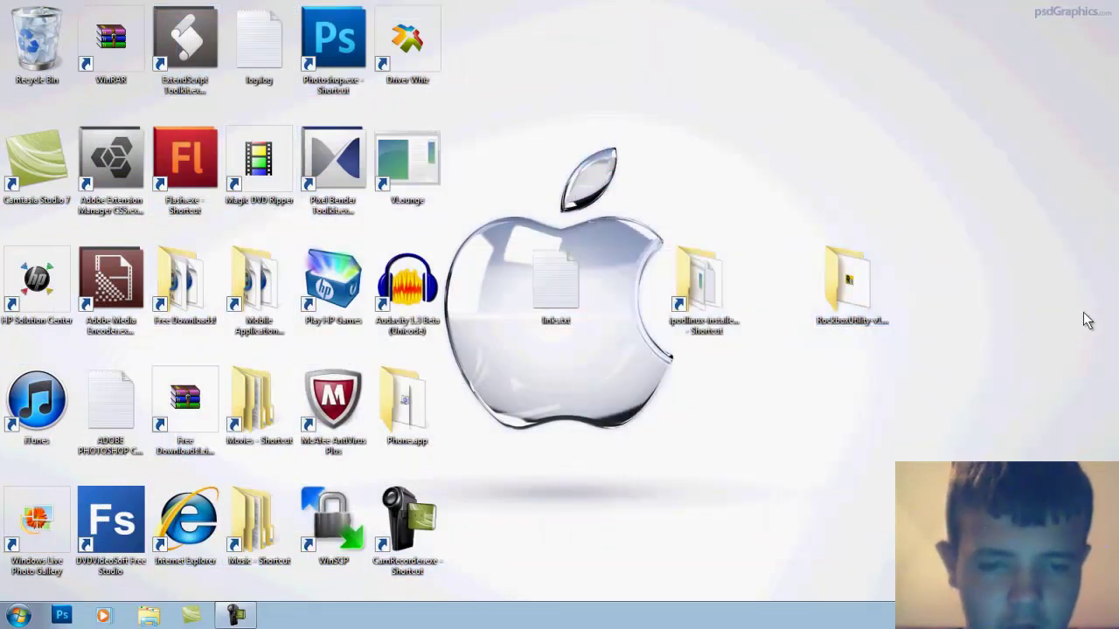
left_click_drag(1056, 231, 1108, 170)
left_click_drag(885, 2, 921, 216)
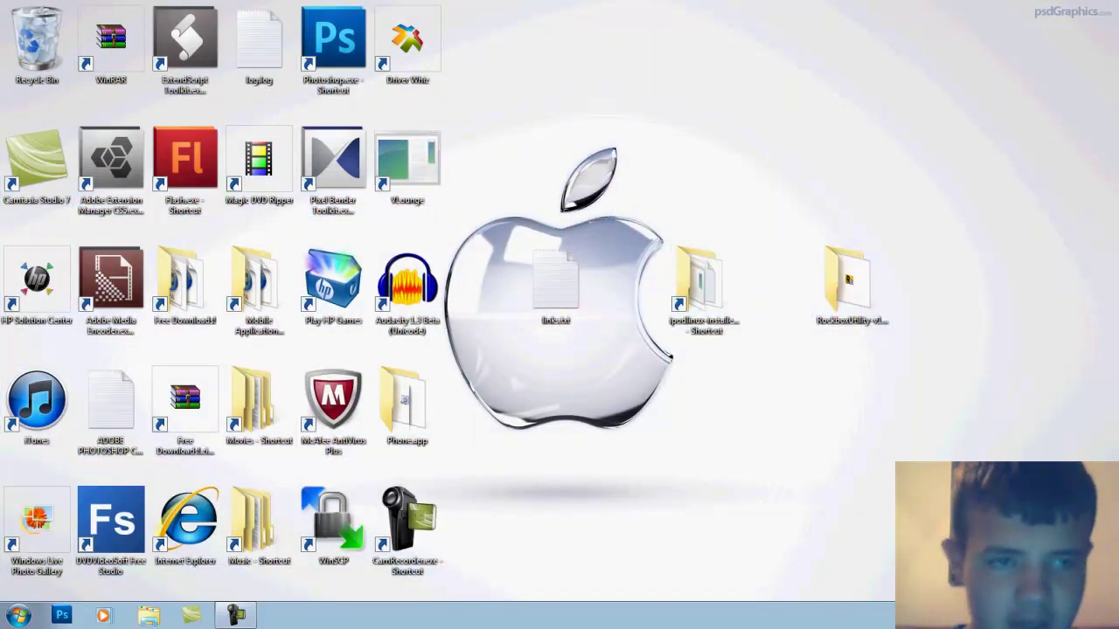
left_click_drag(1114, 4, 915, 158)
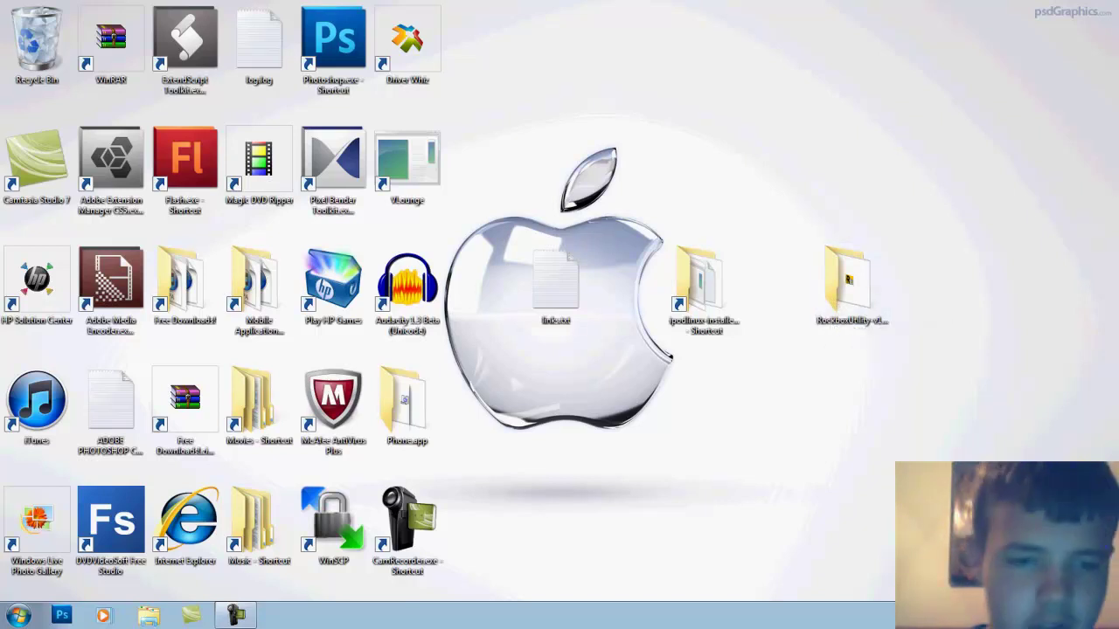
left_click_drag(991, 313, 1029, 420)
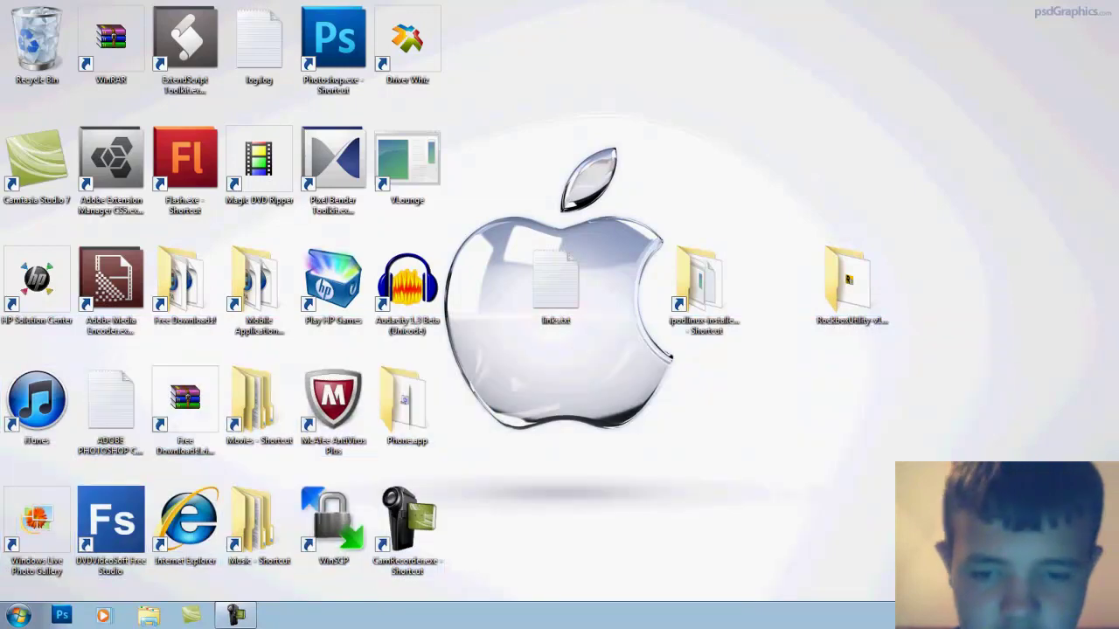
left_click_drag(1117, 599, 1072, 199)
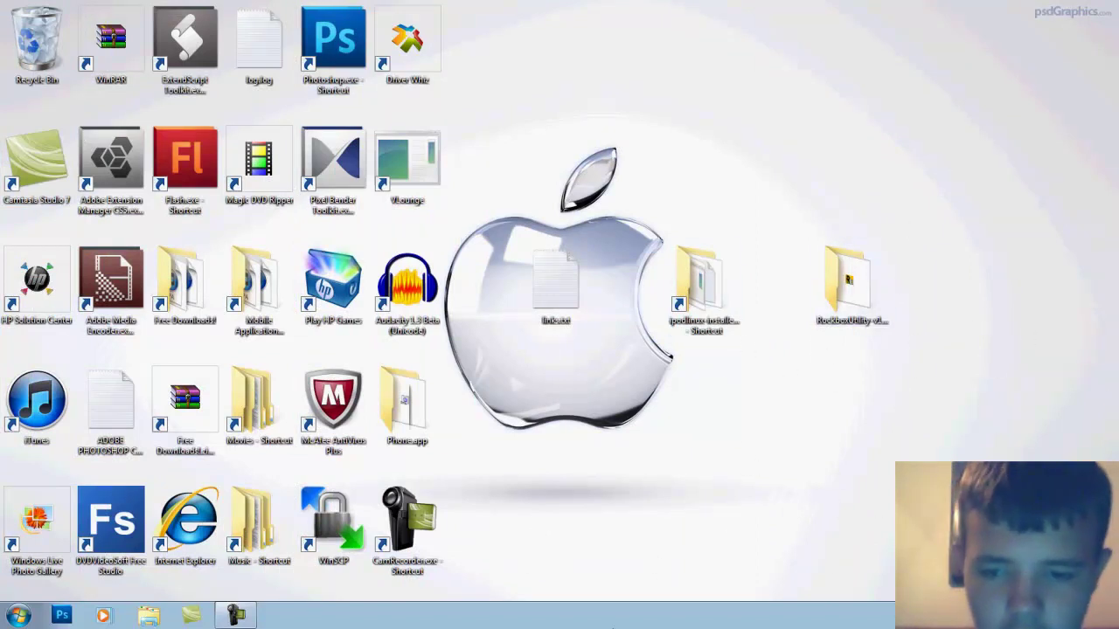
double_click(556, 292)
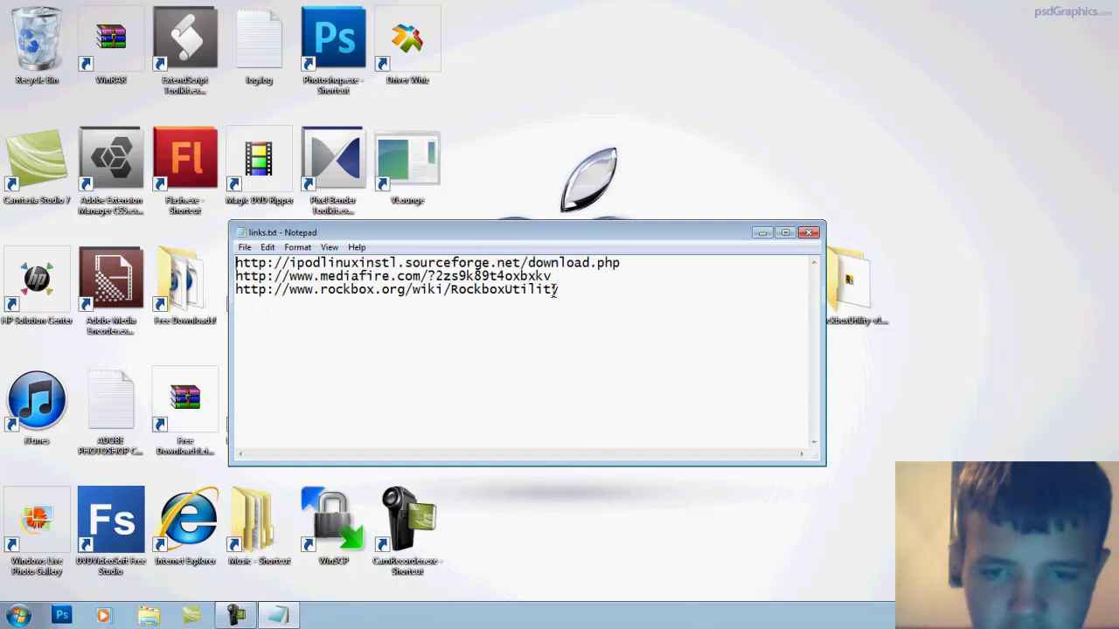
left_click_drag(587, 290, 341, 302)
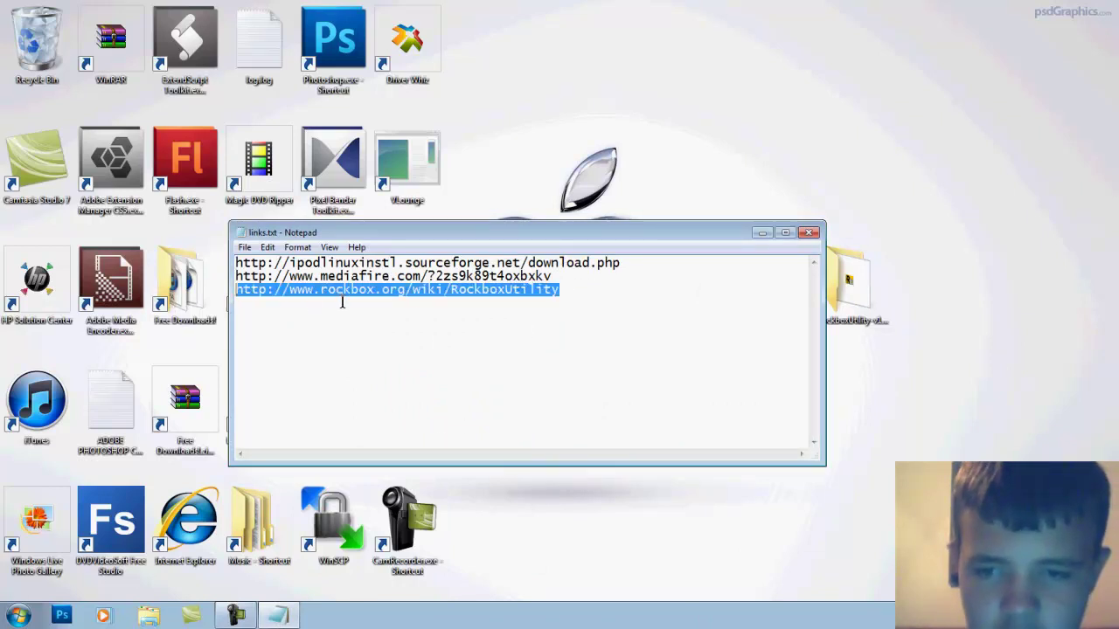
right_click(367, 298)
left_click(384, 342)
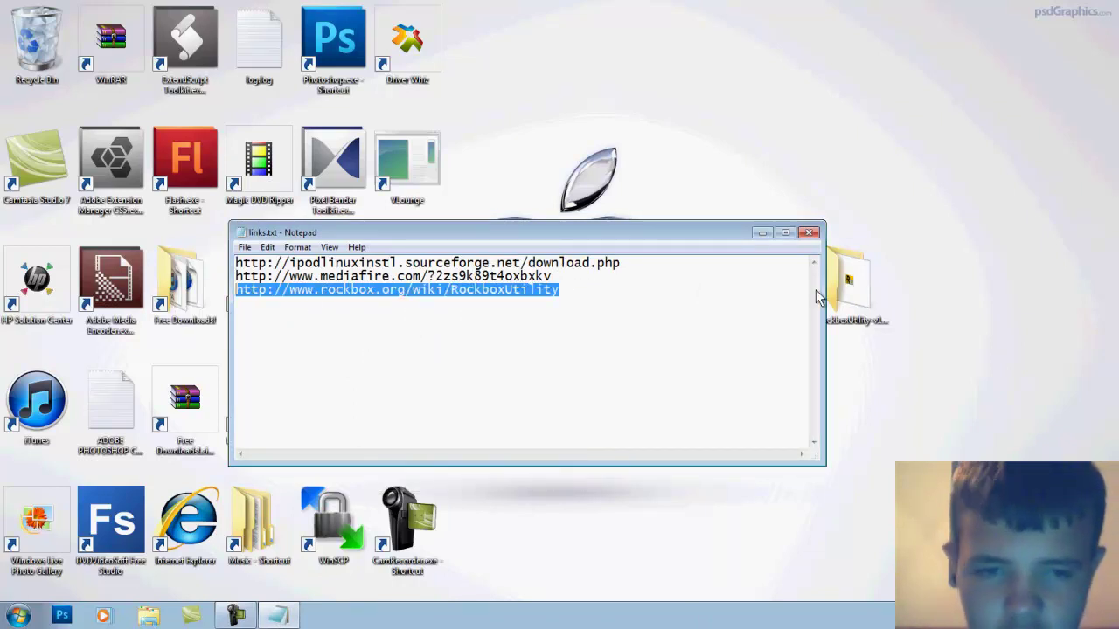
left_click(759, 233)
Switch to Internet Explorer by opening its pinned Google page.
left_click(17, 616)
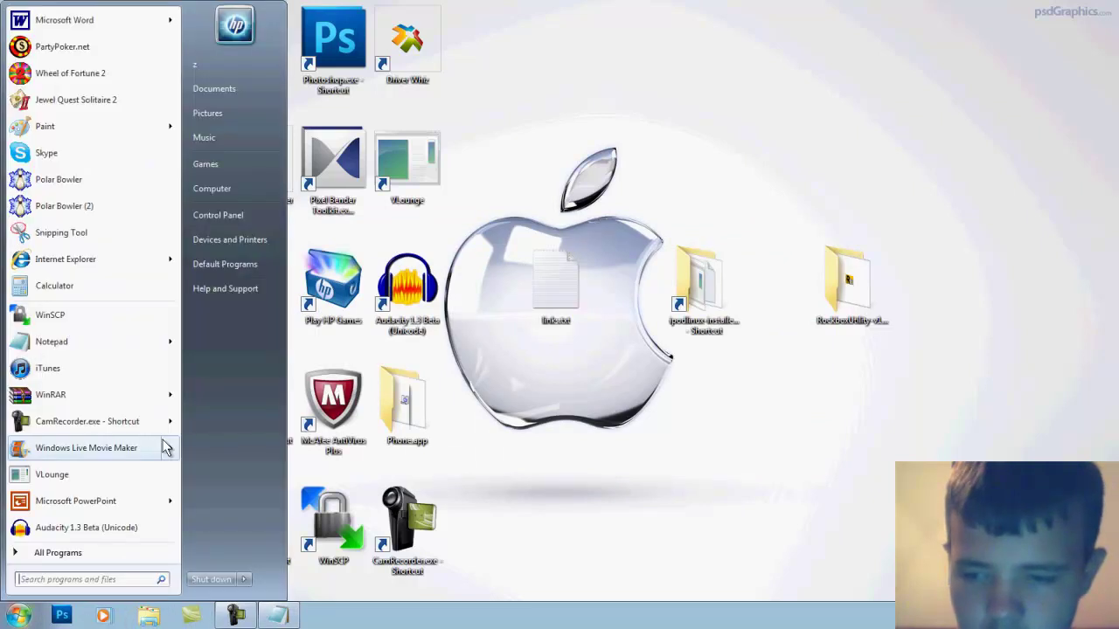
mouse_move(175, 265)
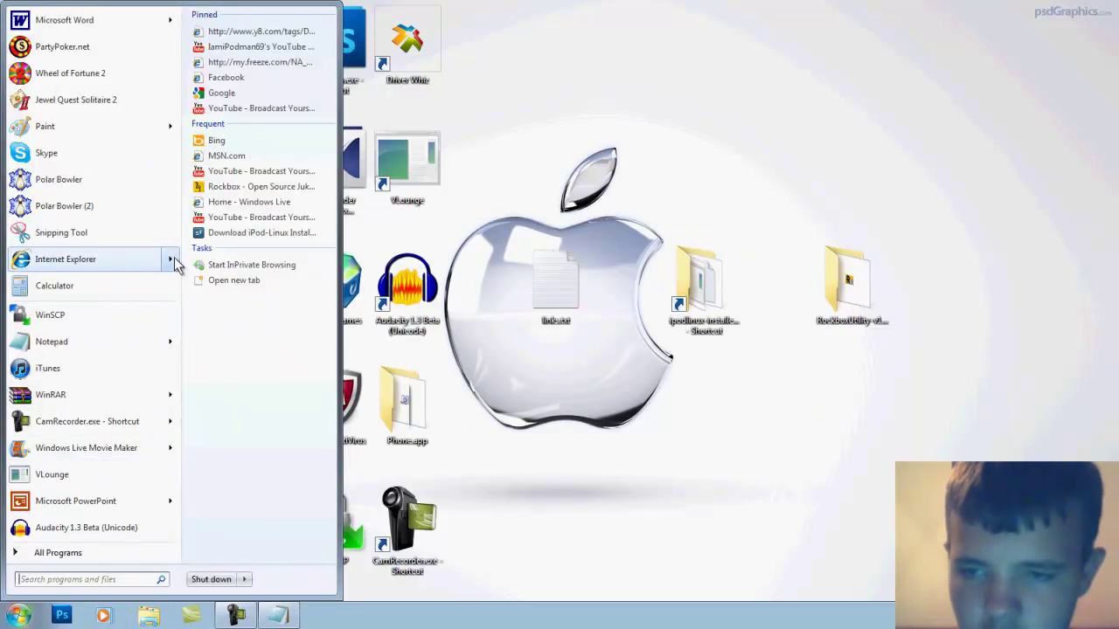
left_click(275, 95)
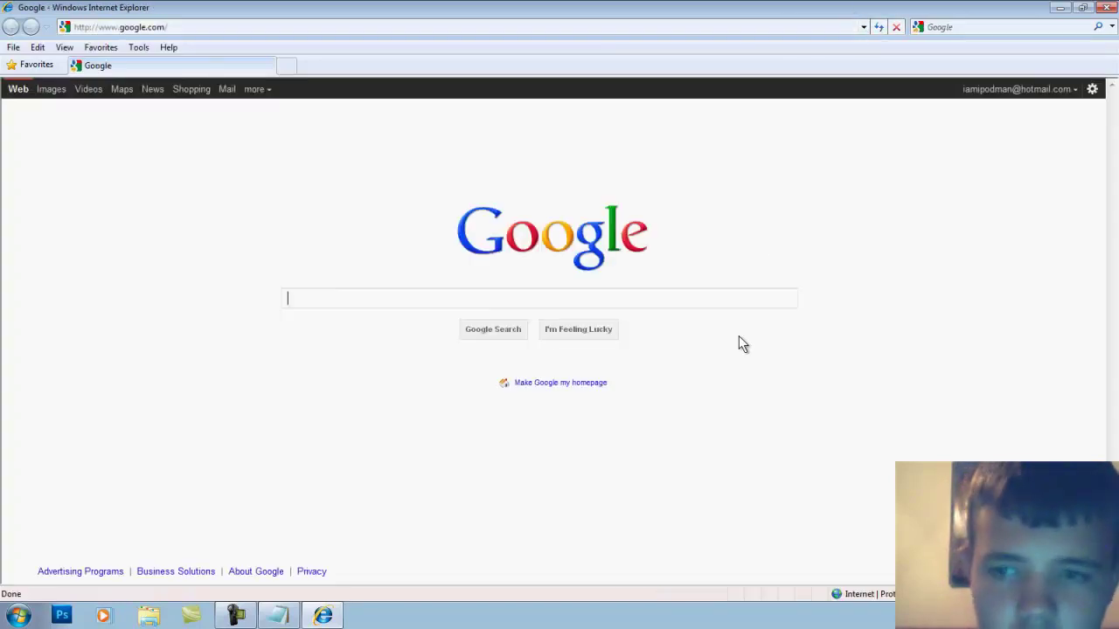
right_click(620, 291)
left_click(305, 26)
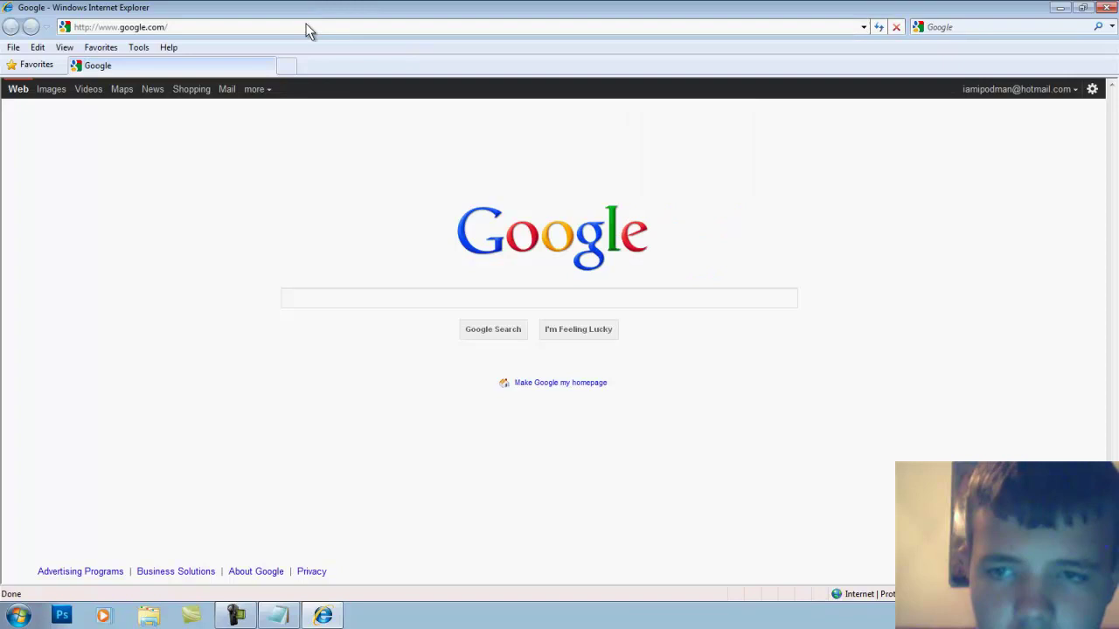
left_click(305, 26)
right_click(305, 26)
left_click(343, 86)
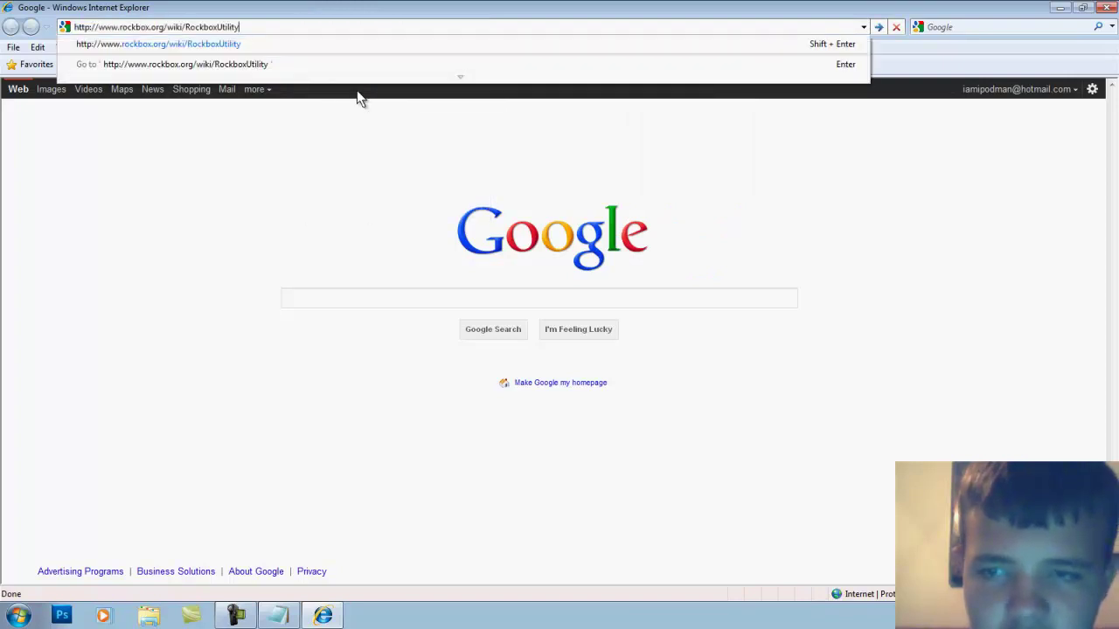
left_click(356, 94)
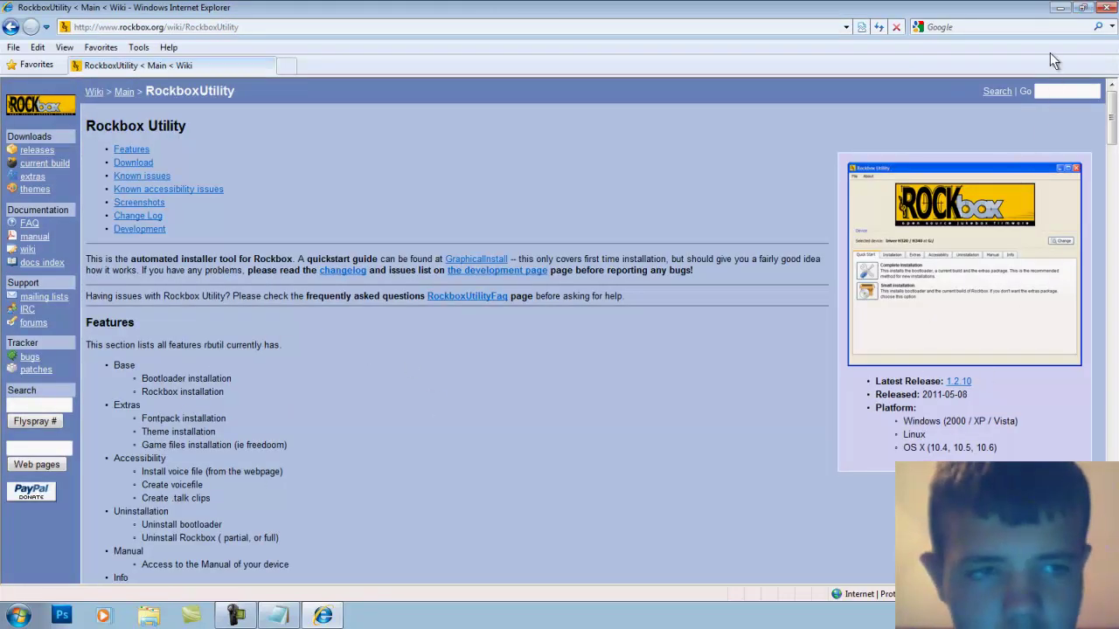
left_click(1056, 8)
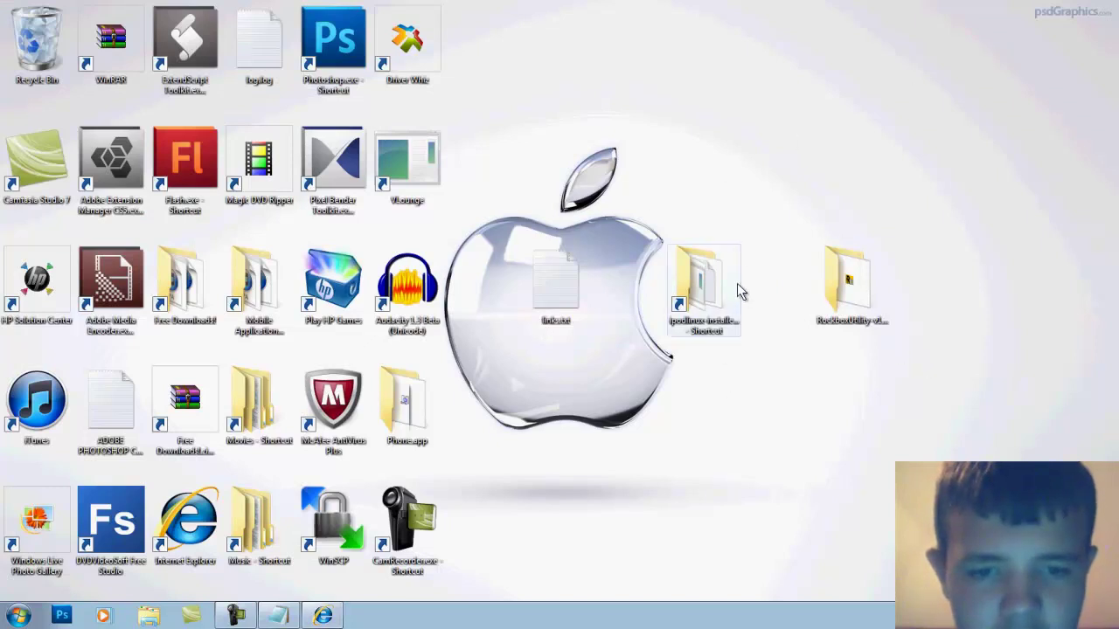
left_click(320, 617)
left_click_drag(635, 473, 395, 504)
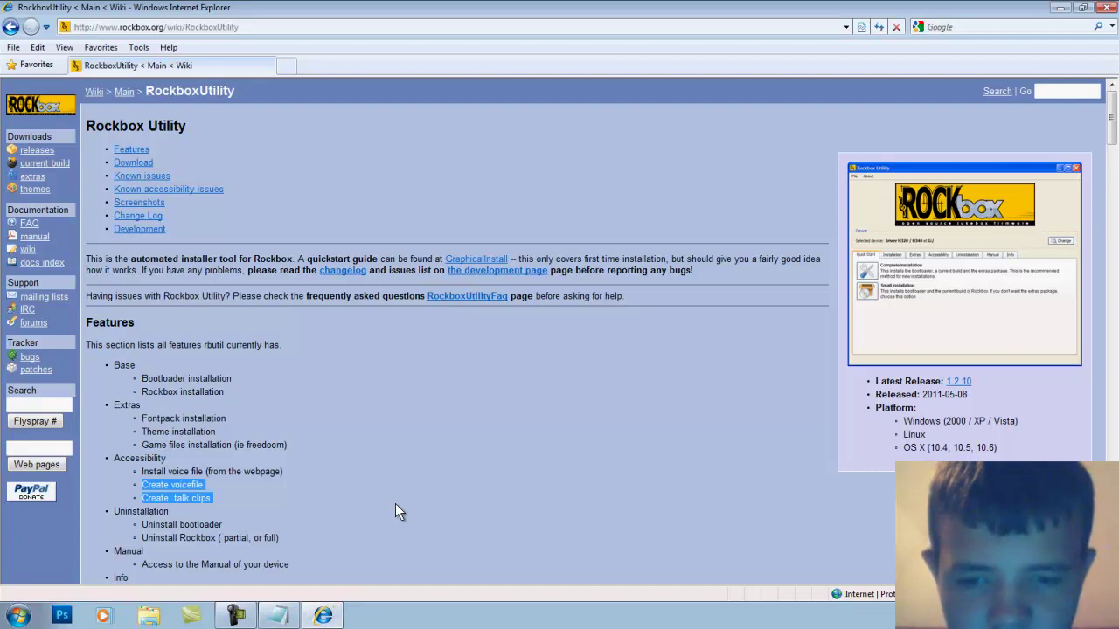
left_click(396, 502)
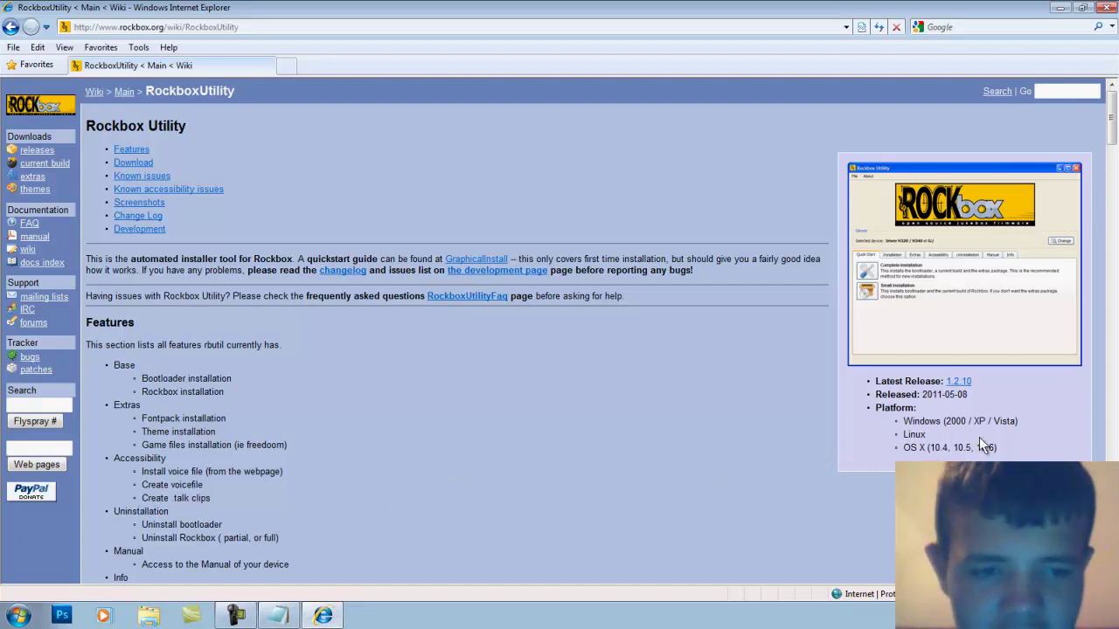
left_click_drag(942, 421, 787, 406)
left_click(944, 427)
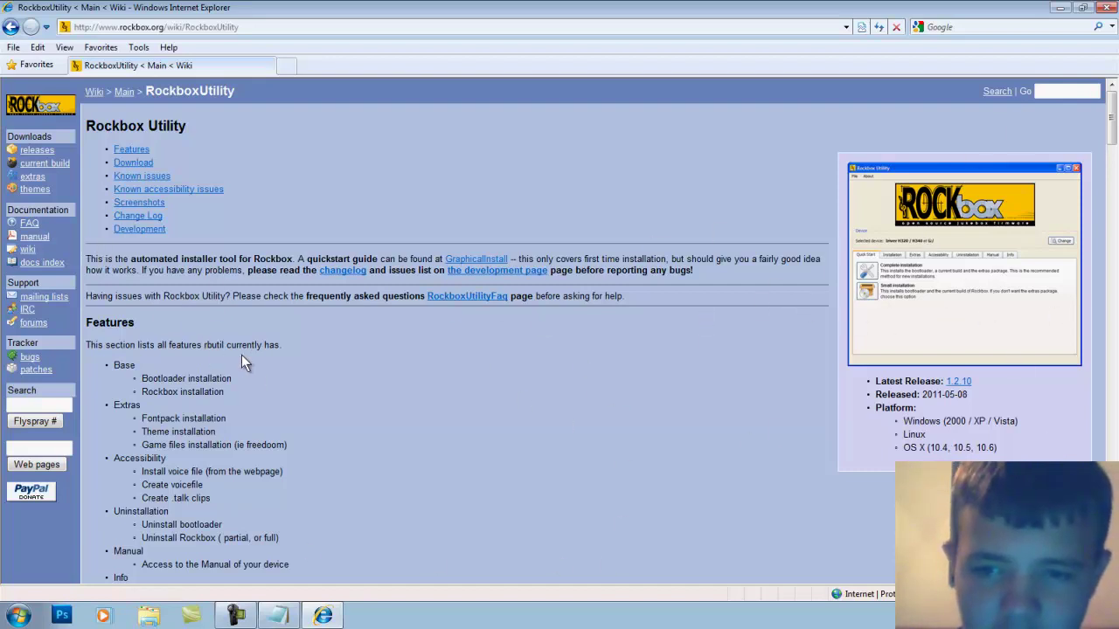
Examine the Download section of the Rockbox Utility page for the links offered for each platform.
scroll(410, 367, "down", 5)
scroll(630, 398, "down", 2)
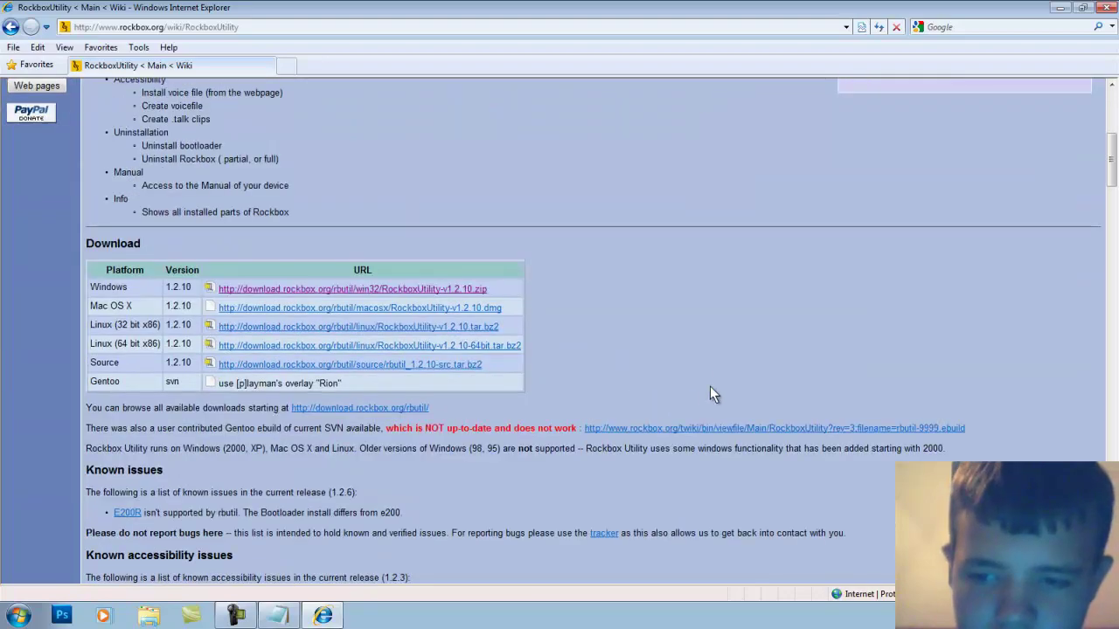
middle_click(719, 359)
scroll(682, 208, "down", 10)
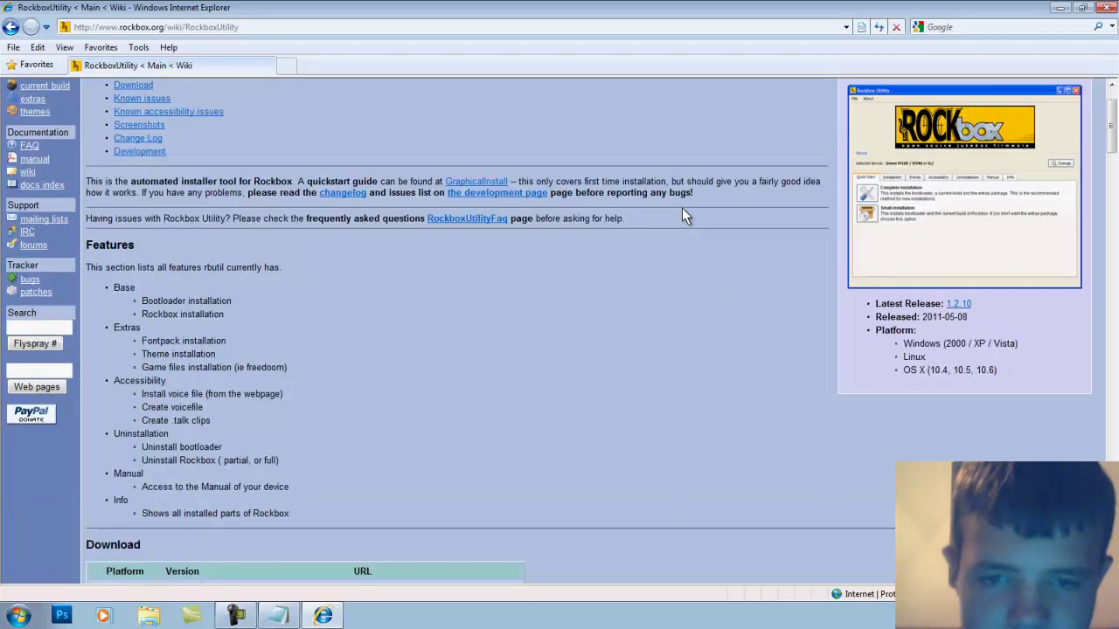
scroll(470, 340, "up", 15)
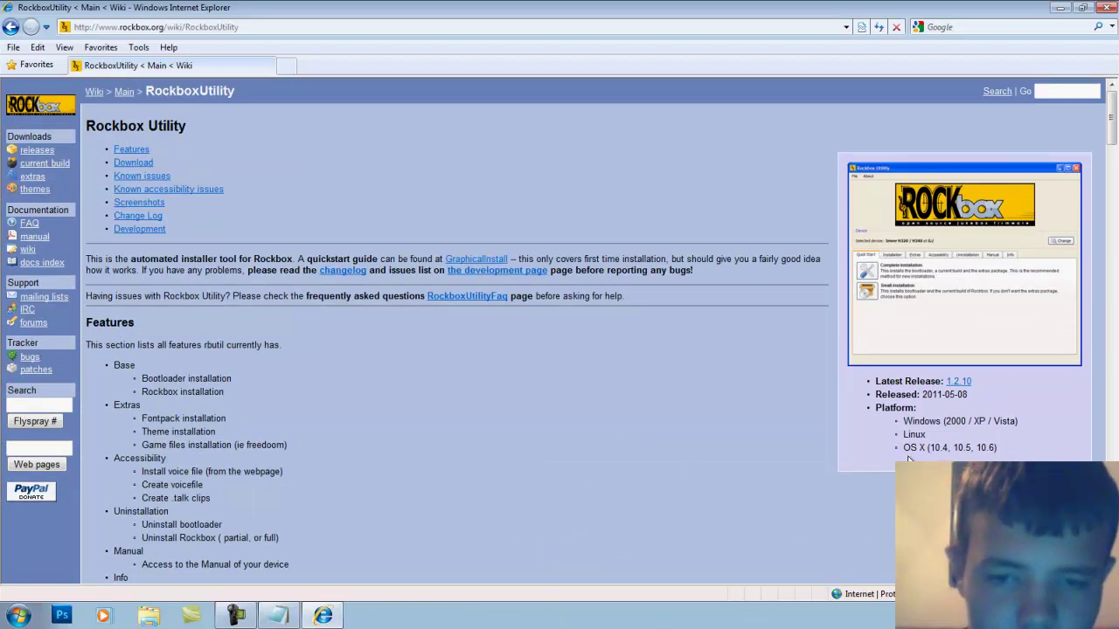
scroll(516, 463, "down", 3)
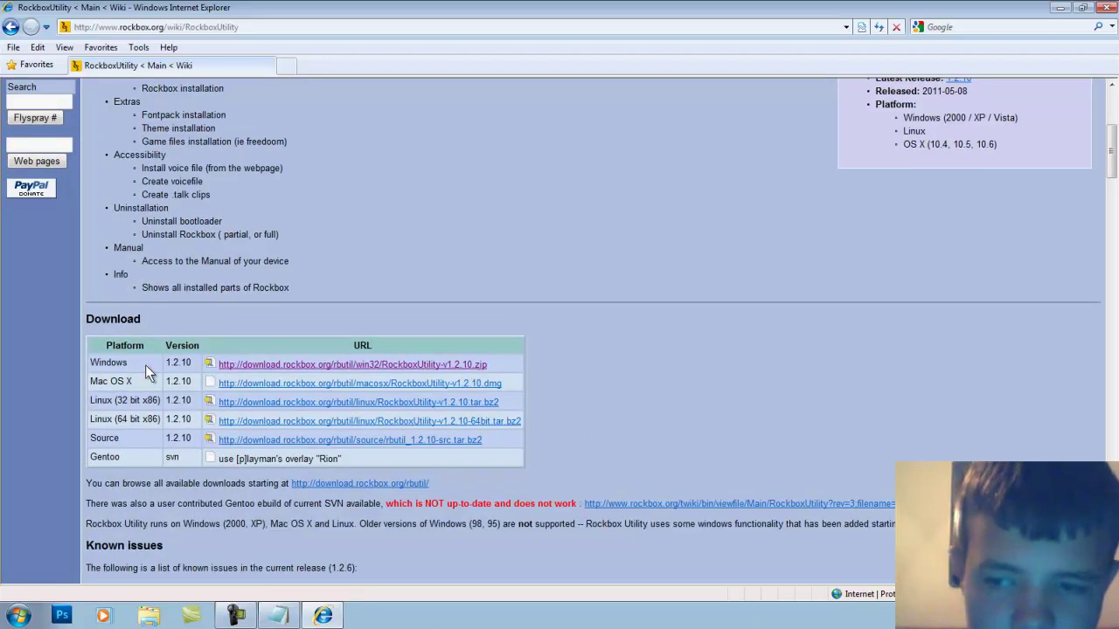
left_click_drag(147, 322, 73, 321)
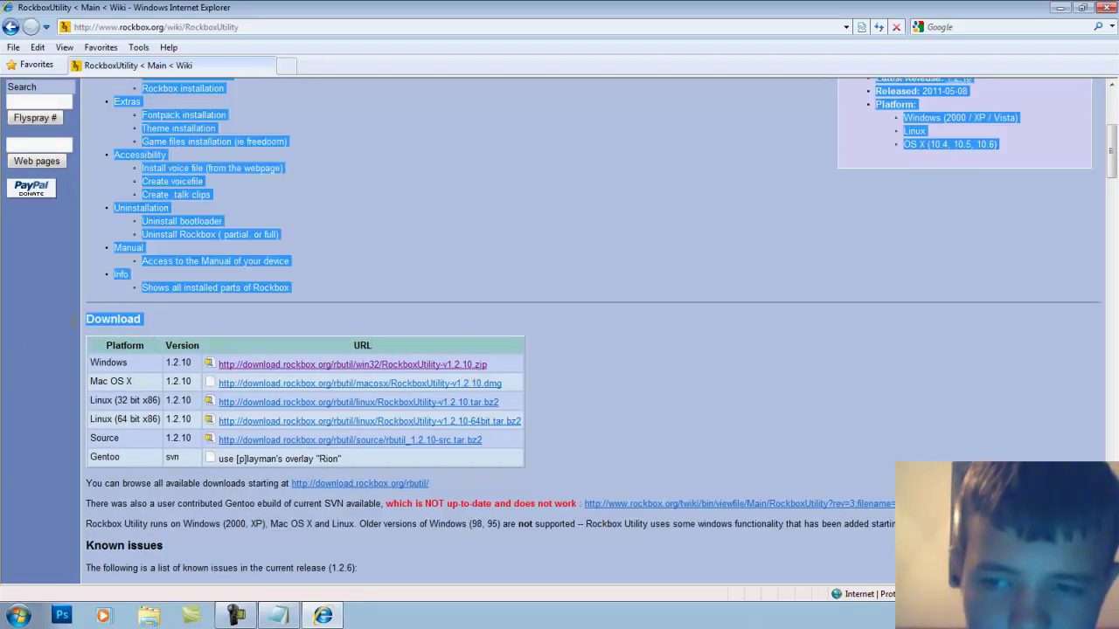
left_click(260, 325)
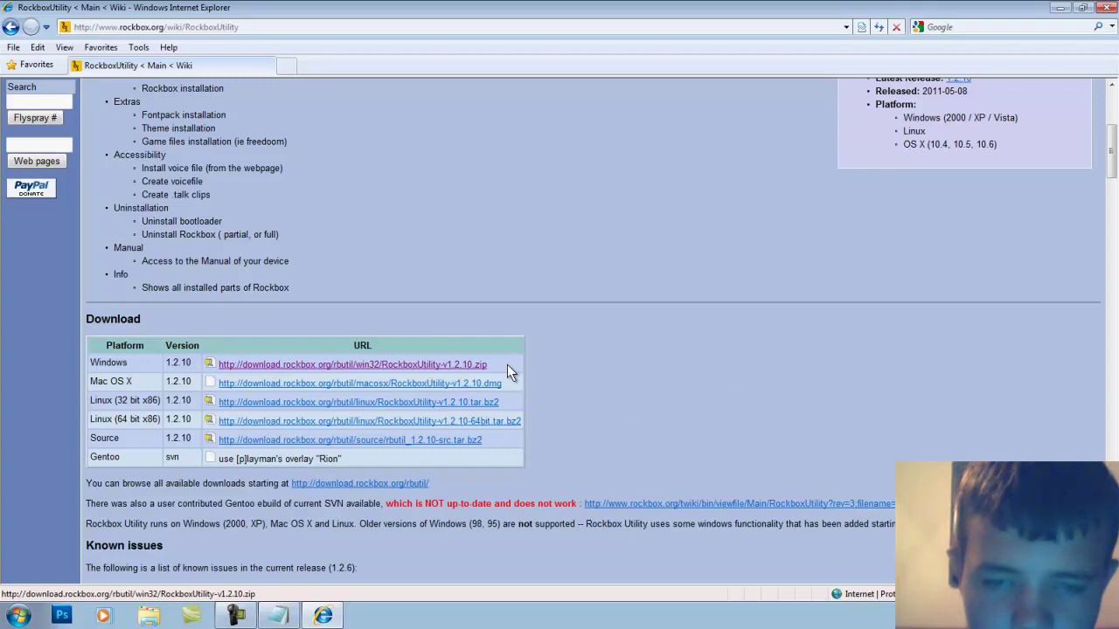
Minimize the browser, open the RockboxUtility-v1.2.10 folder on the desktop and launch RockboxUtility.exe.
left_click(1059, 8)
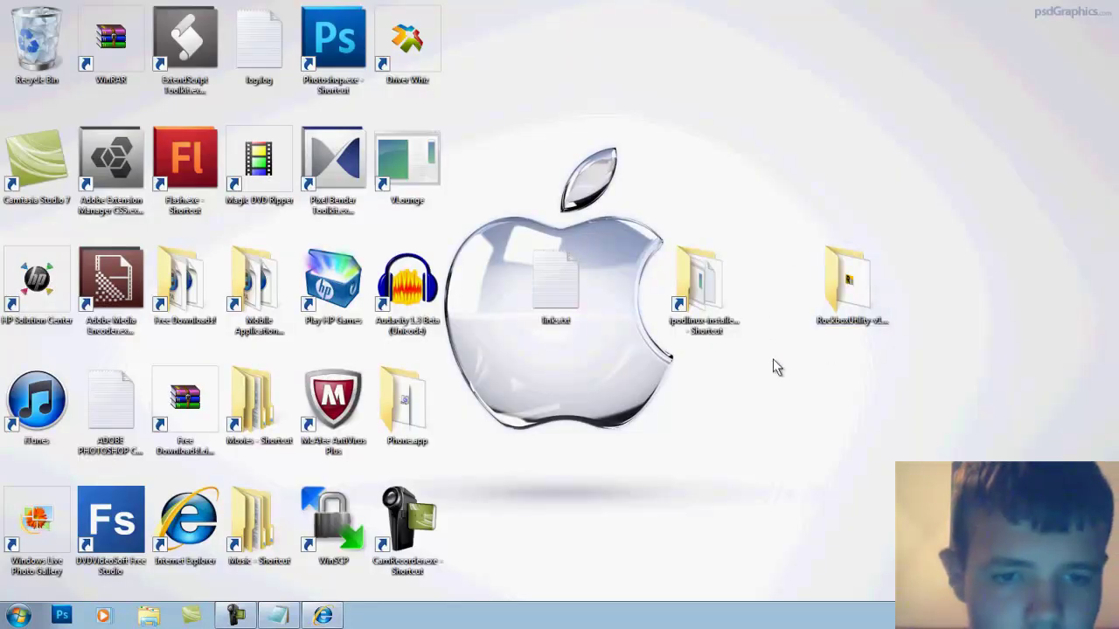
double_click(853, 298)
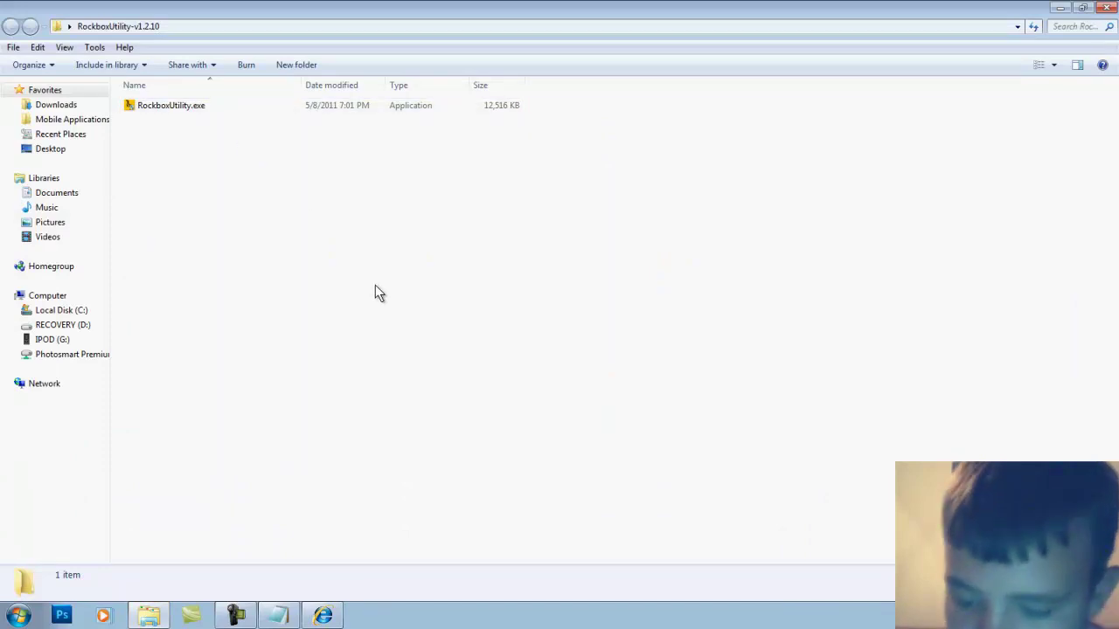
left_click(419, 110)
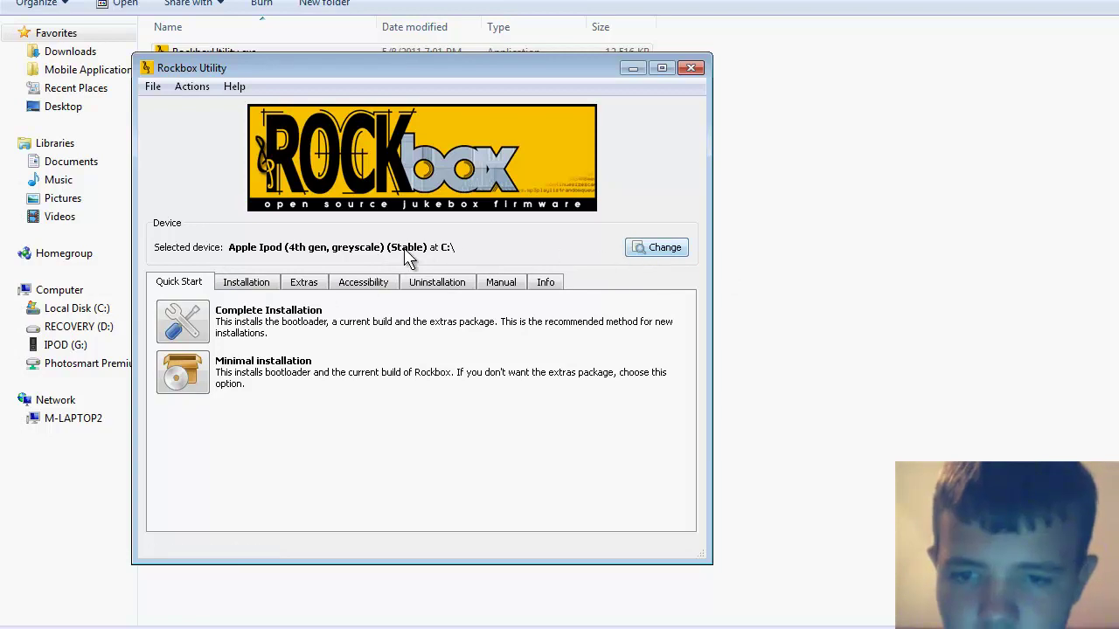
Open the device configuration of Rockbox Utility and select Ipod (4th gen, greyscale) as the audio player.
left_click(661, 247)
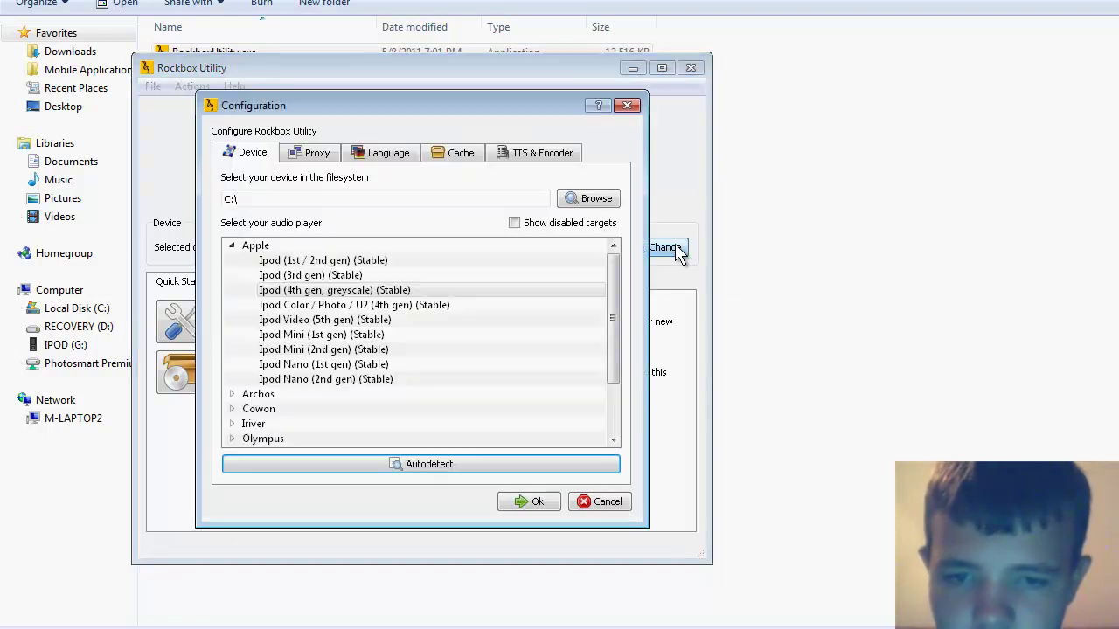
left_click(378, 262)
left_click_drag(381, 275, 418, 324)
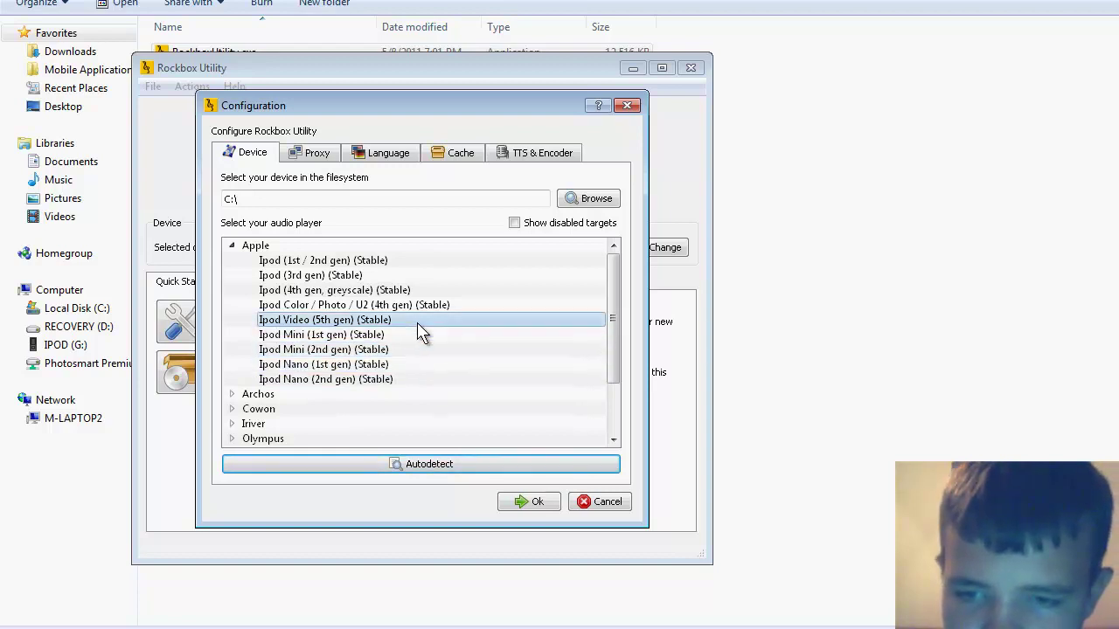
left_click(472, 304)
left_click(475, 291)
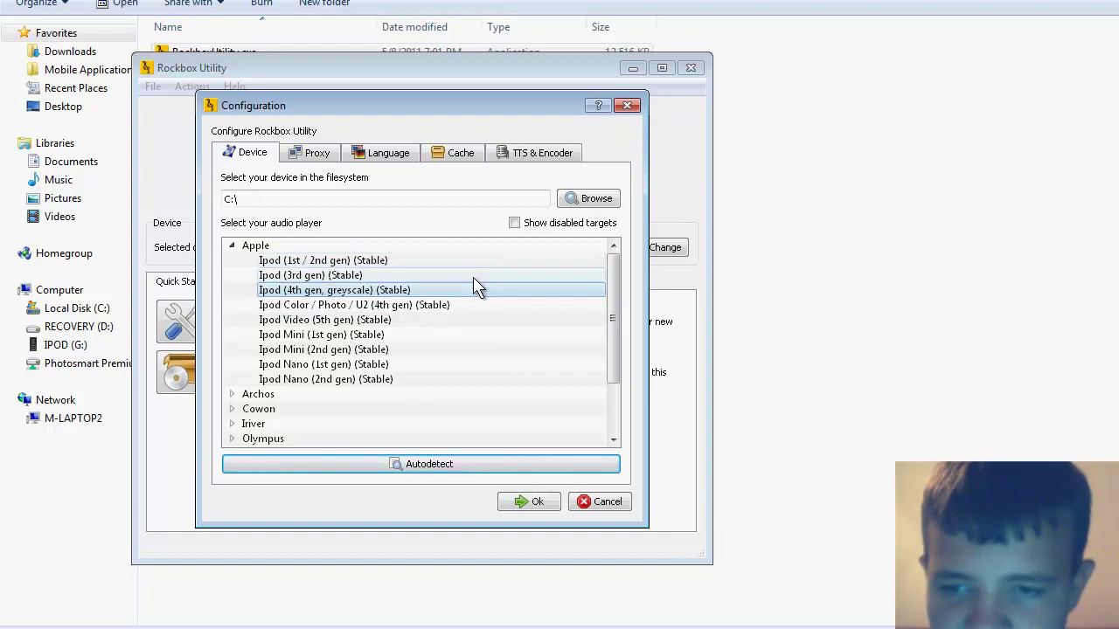
left_click(475, 275)
left_click(476, 334)
left_click(486, 290)
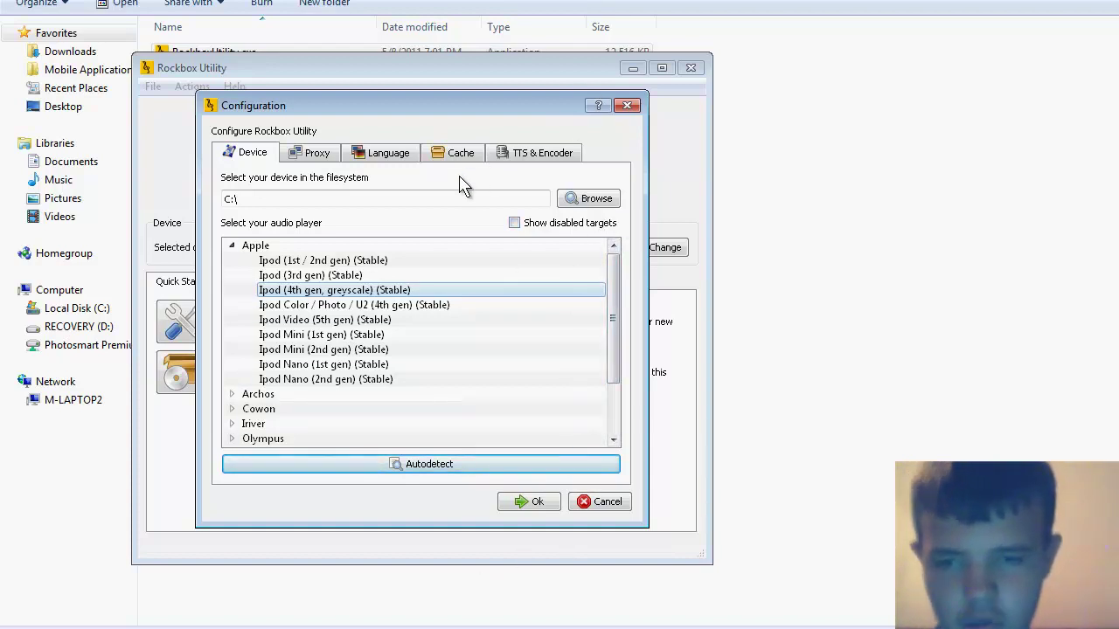
Review the proxy, language, cache and TTS & Encoder settings in the Rockbox Utility configuration, and close the dialog.
left_click(312, 157)
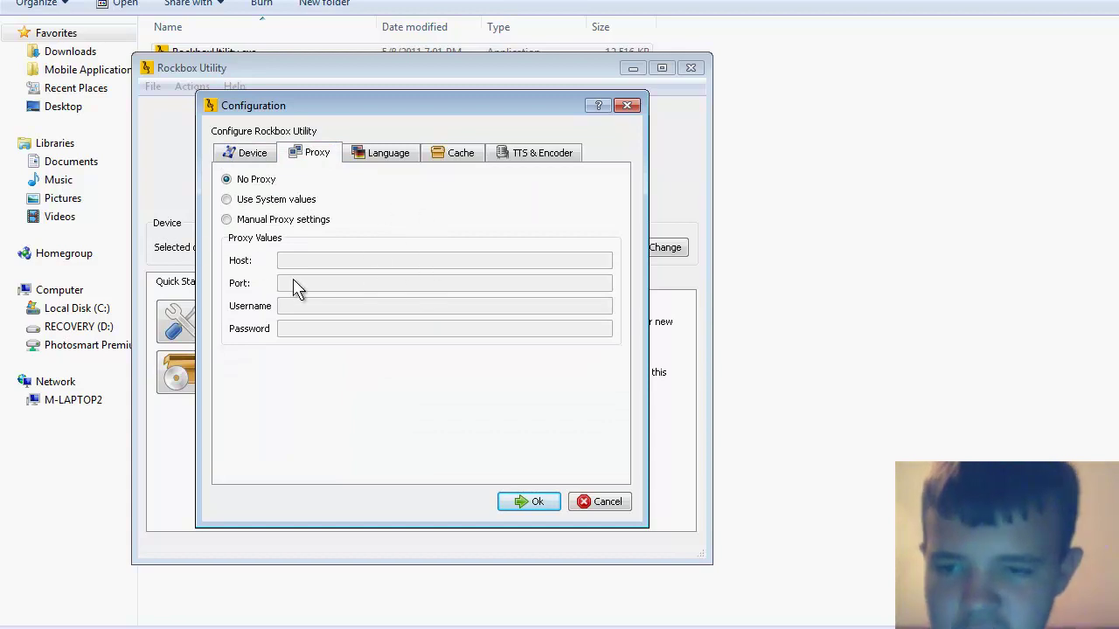
left_click(363, 166)
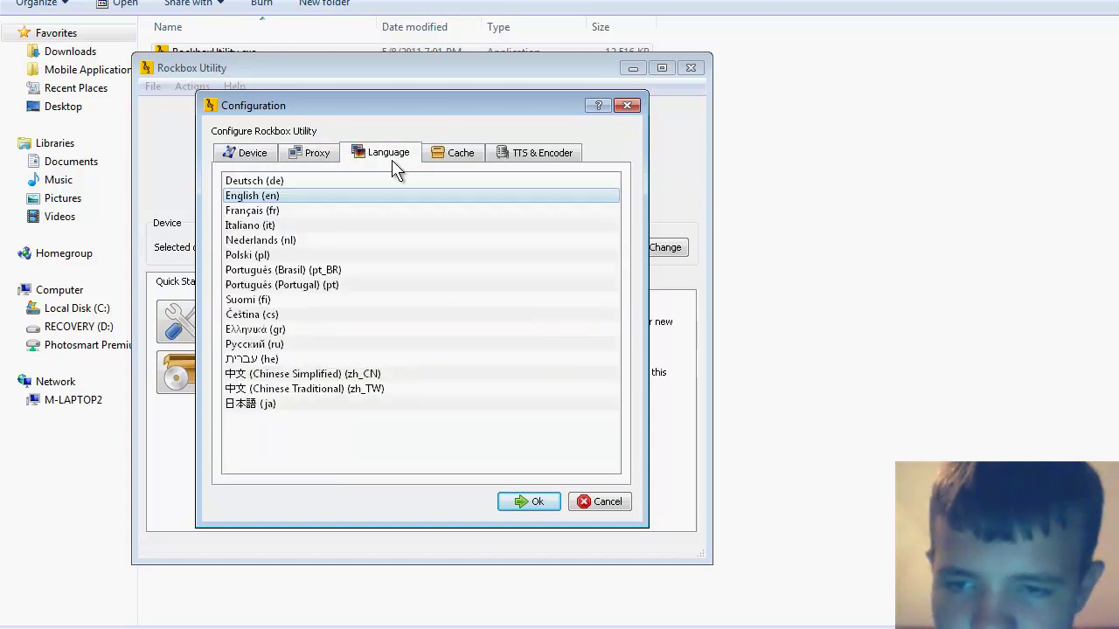
left_click(461, 154)
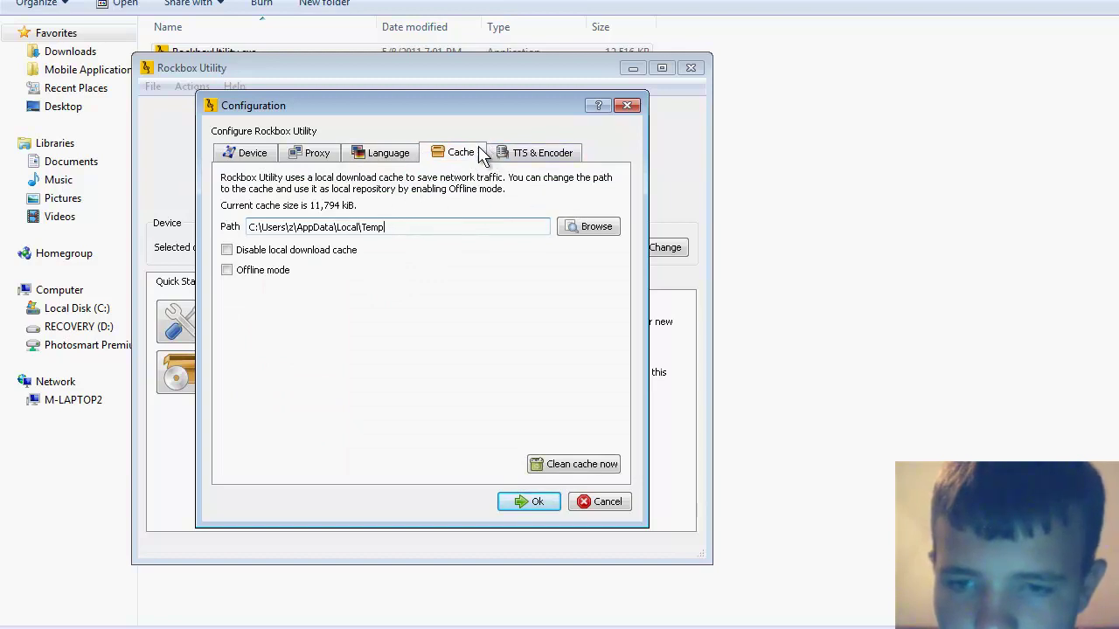
left_click(568, 156)
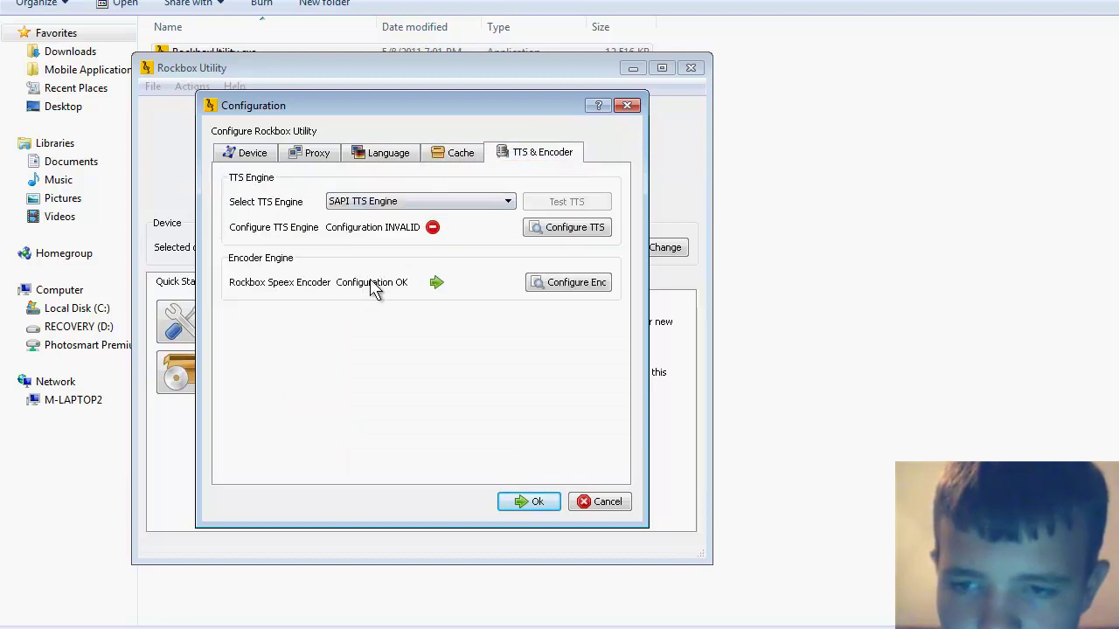
left_click(627, 105)
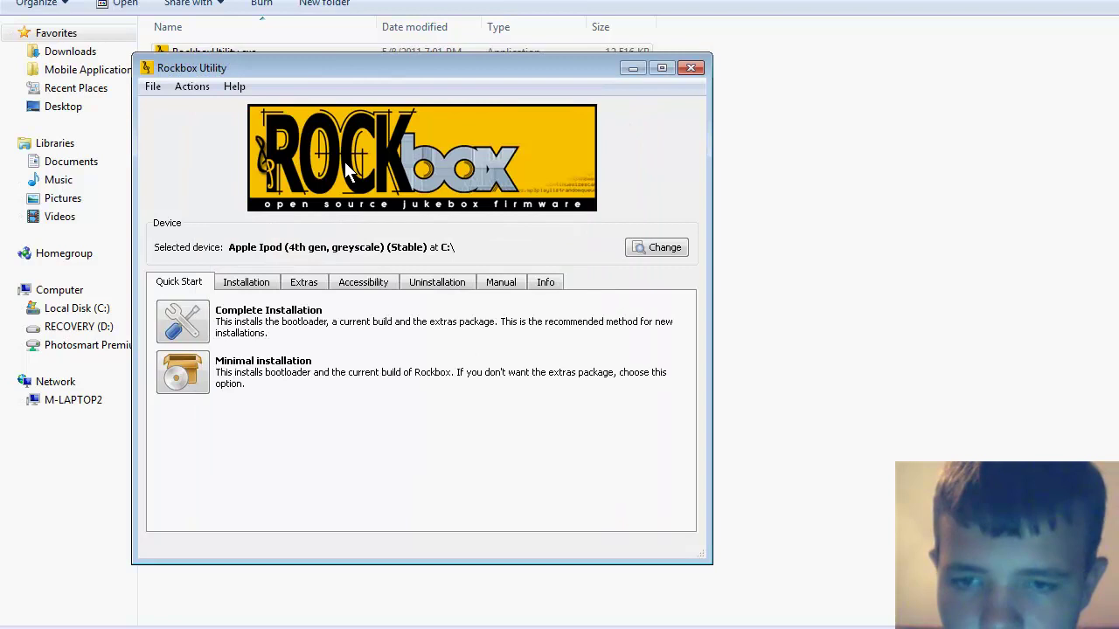
Examine the quick start, installation, extras, accessibility, uninstallation, manual and info sections of Rockbox Utility.
left_click(247, 283)
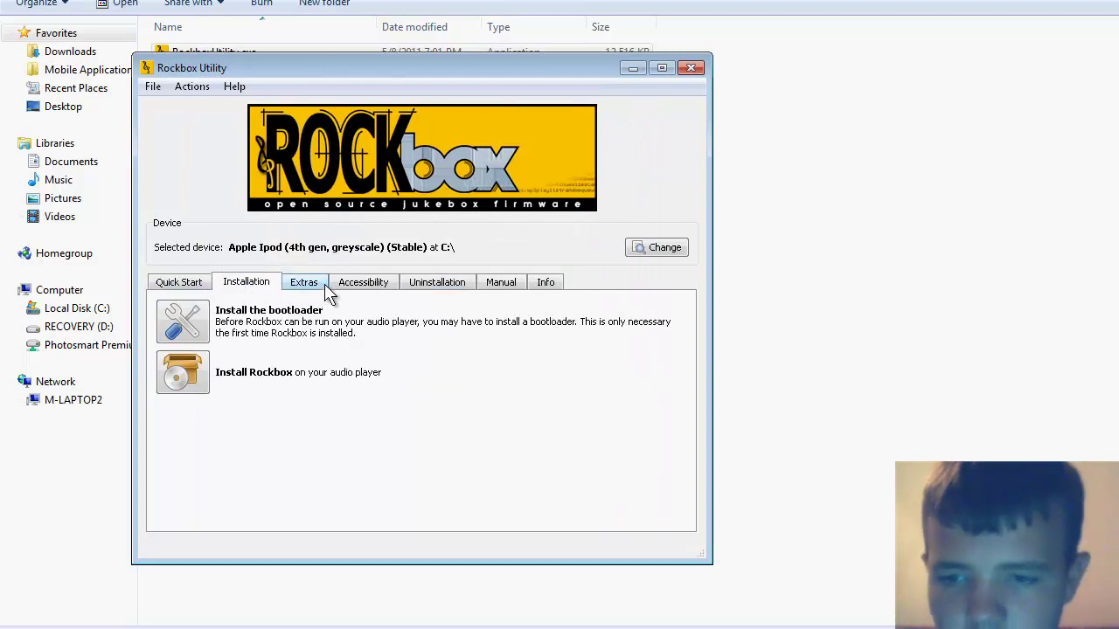
left_click(360, 285)
left_click(439, 288)
left_click(500, 282)
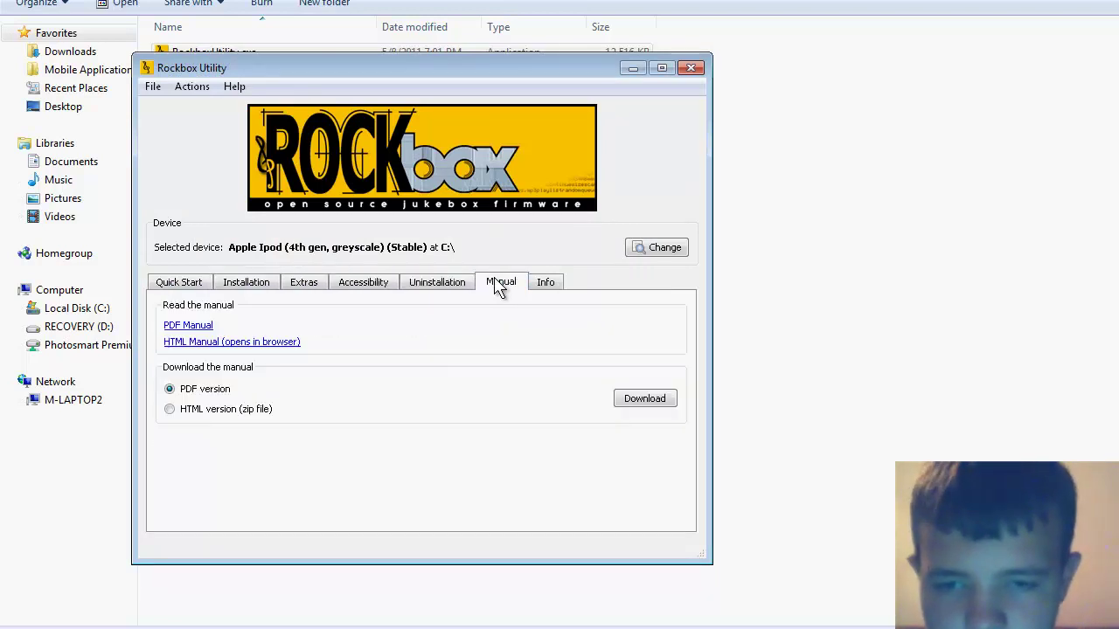
left_click(542, 285)
left_click(497, 289)
left_click(180, 287)
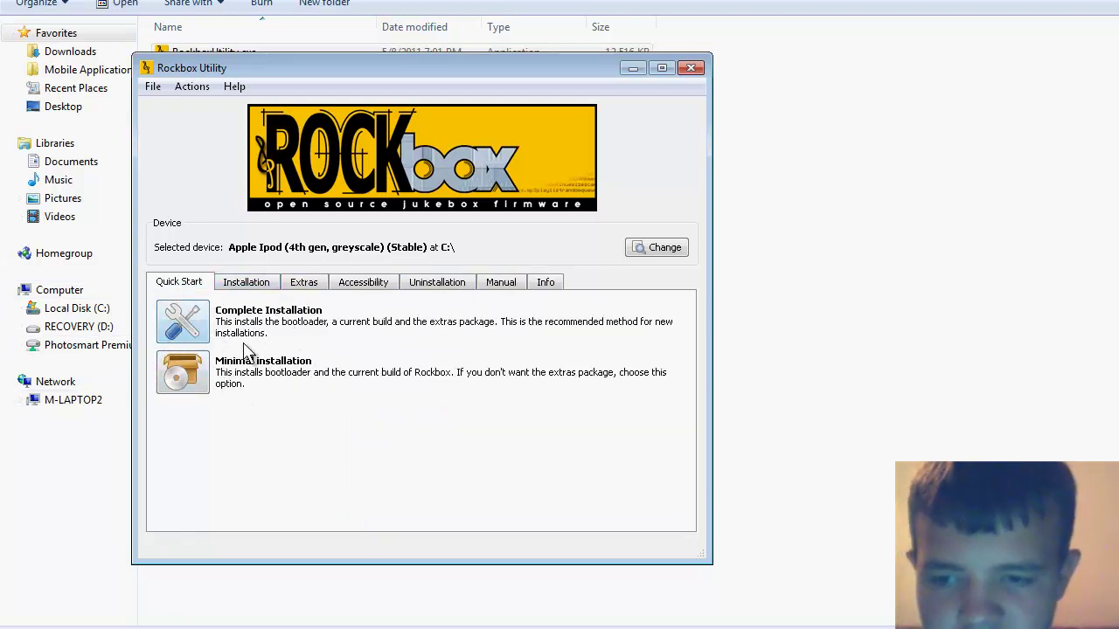
left_click(247, 287)
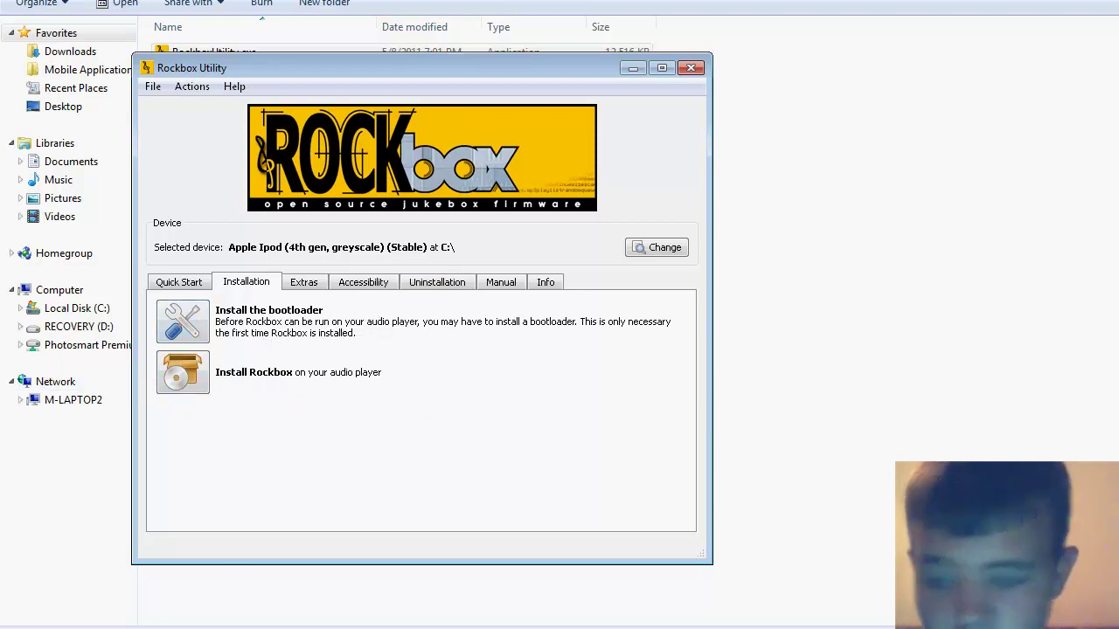
left_click(308, 285)
left_click(174, 284)
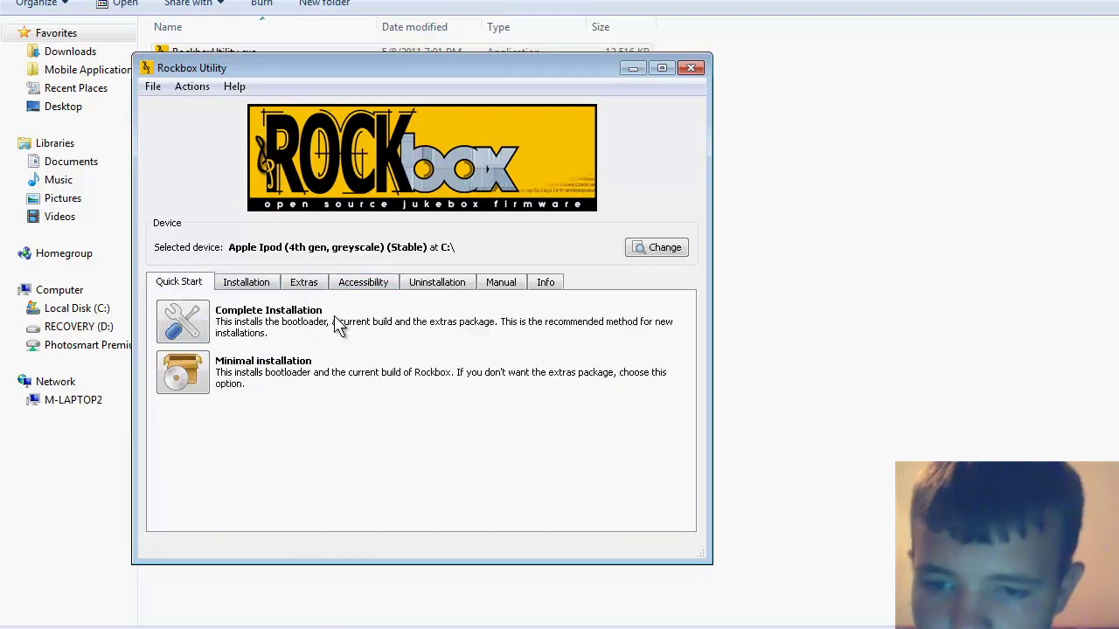
left_click(297, 288)
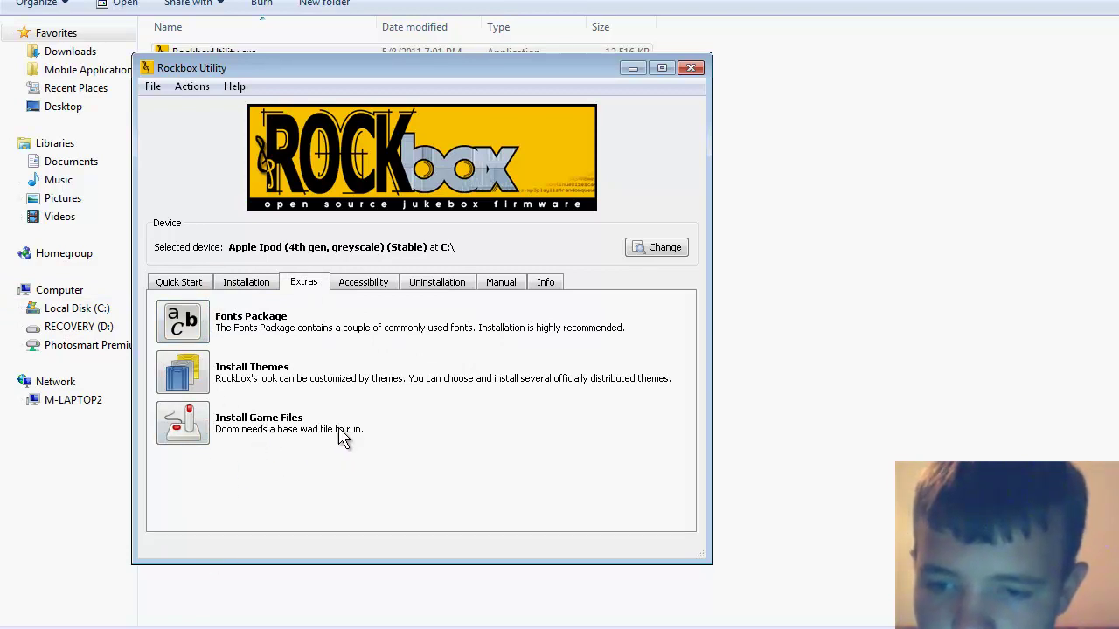
left_click(352, 281)
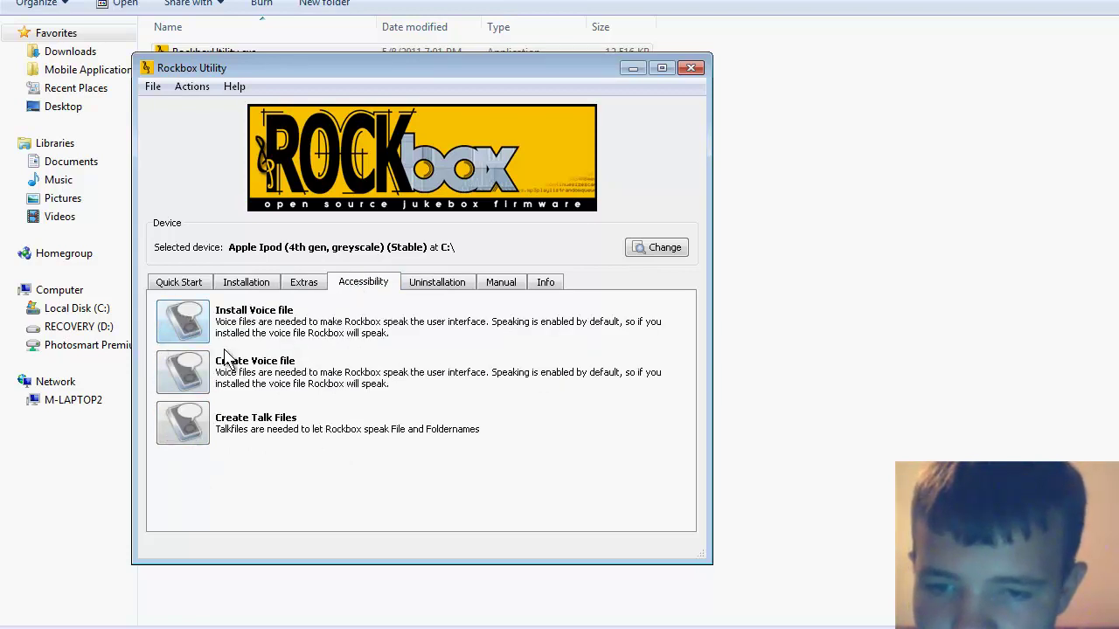
left_click(457, 283)
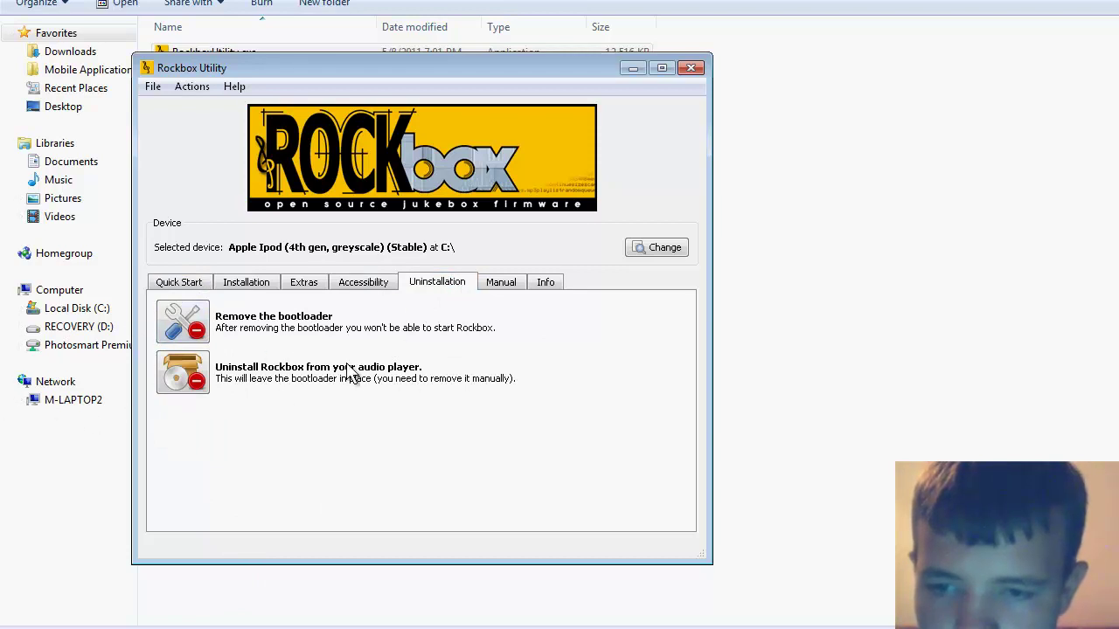
left_click(522, 284)
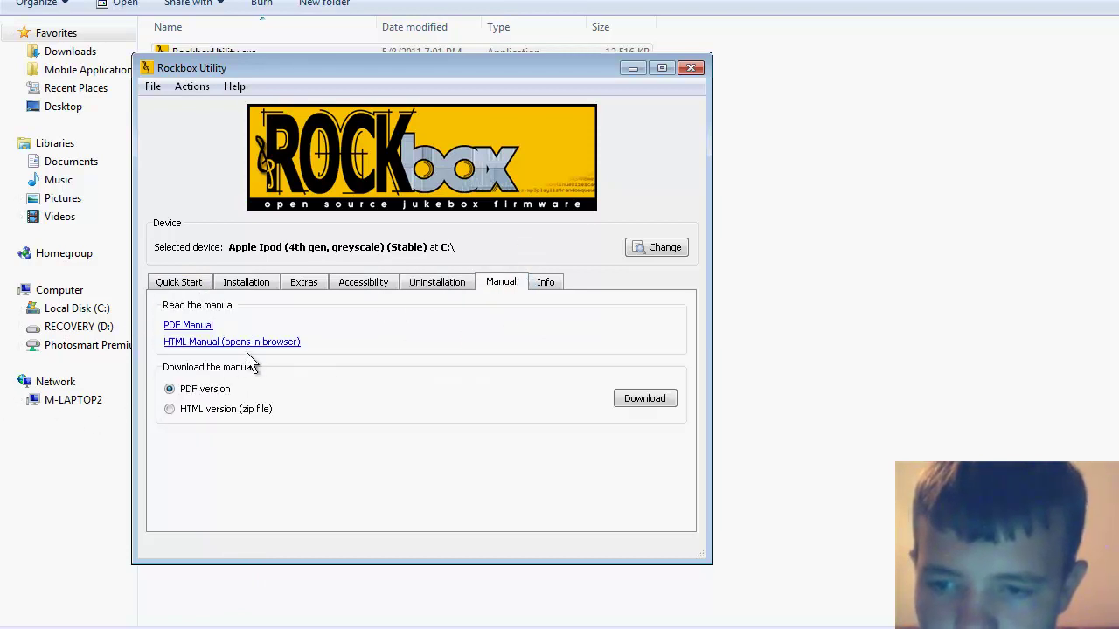
left_click(558, 287)
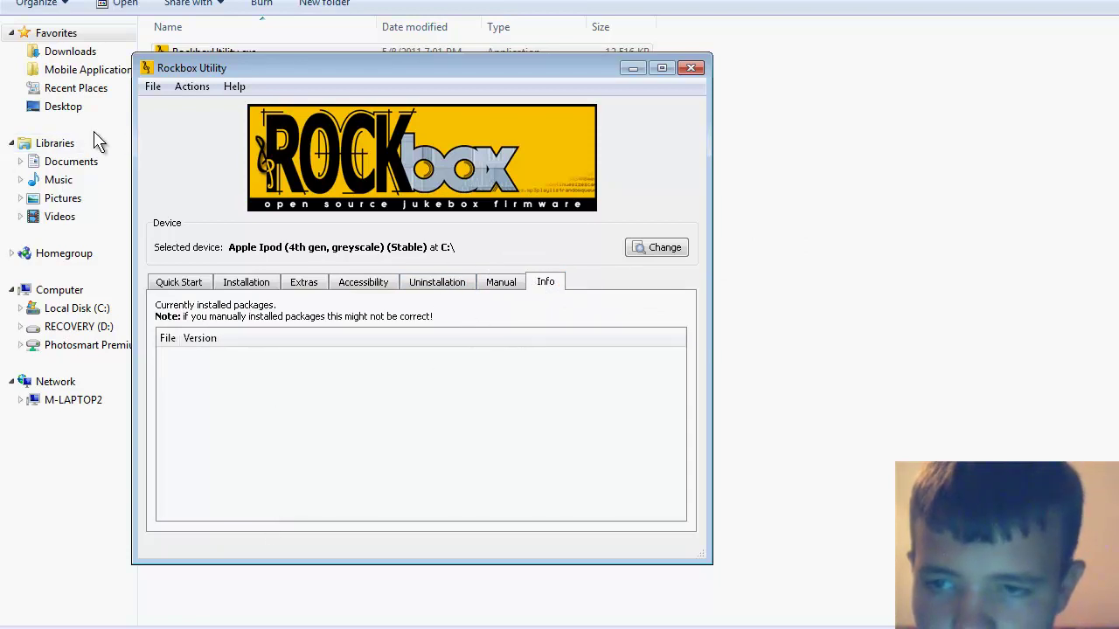
left_click(682, 70)
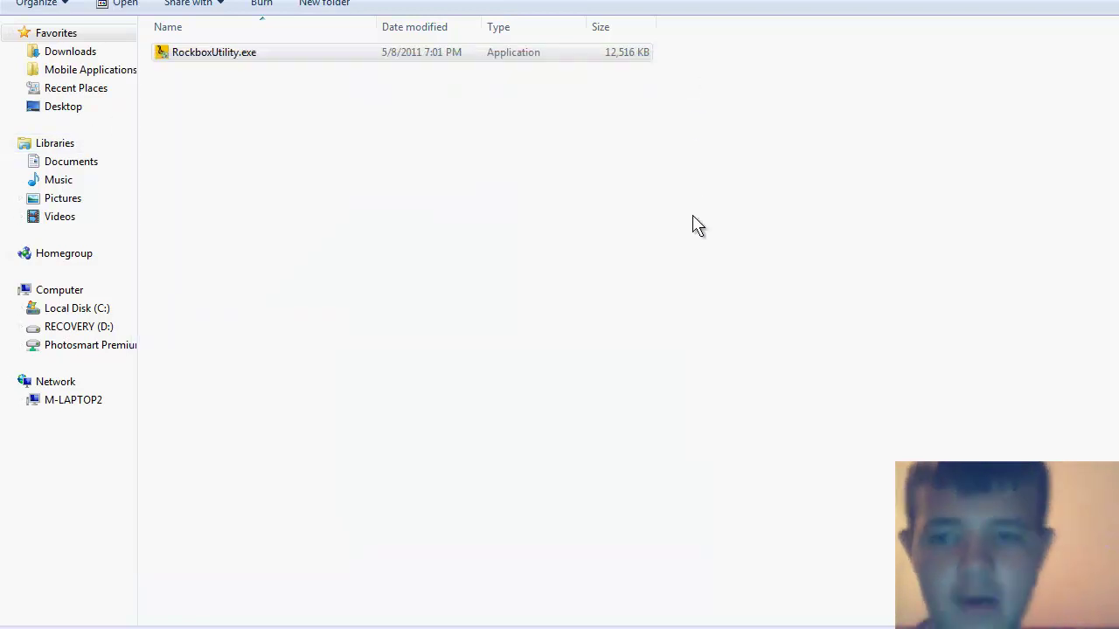
key("alt+F4")
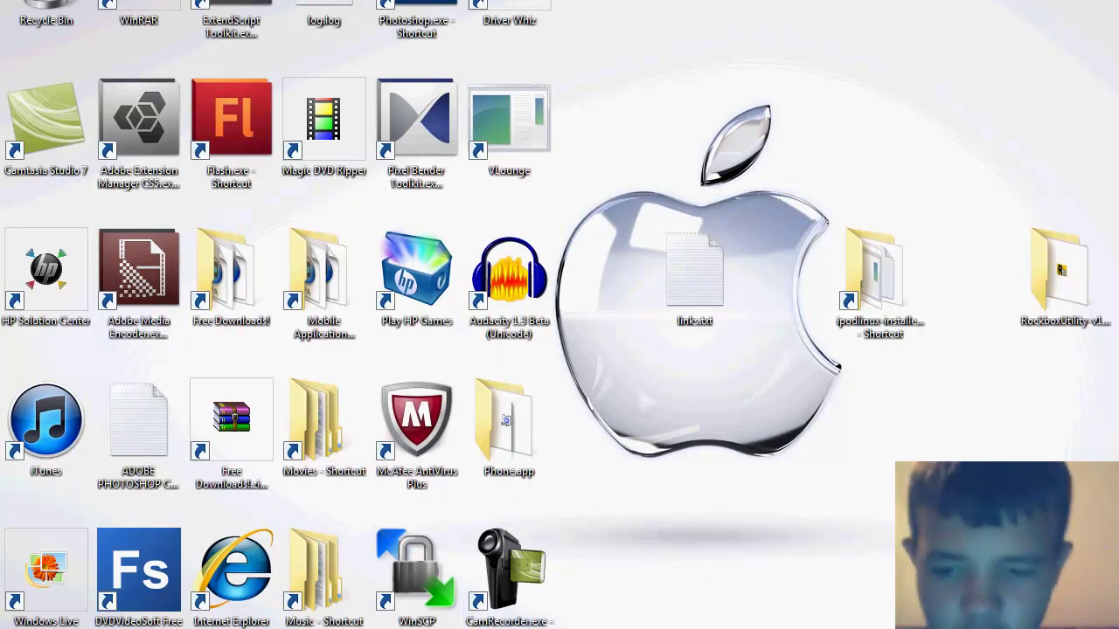
key("alt+Tab")
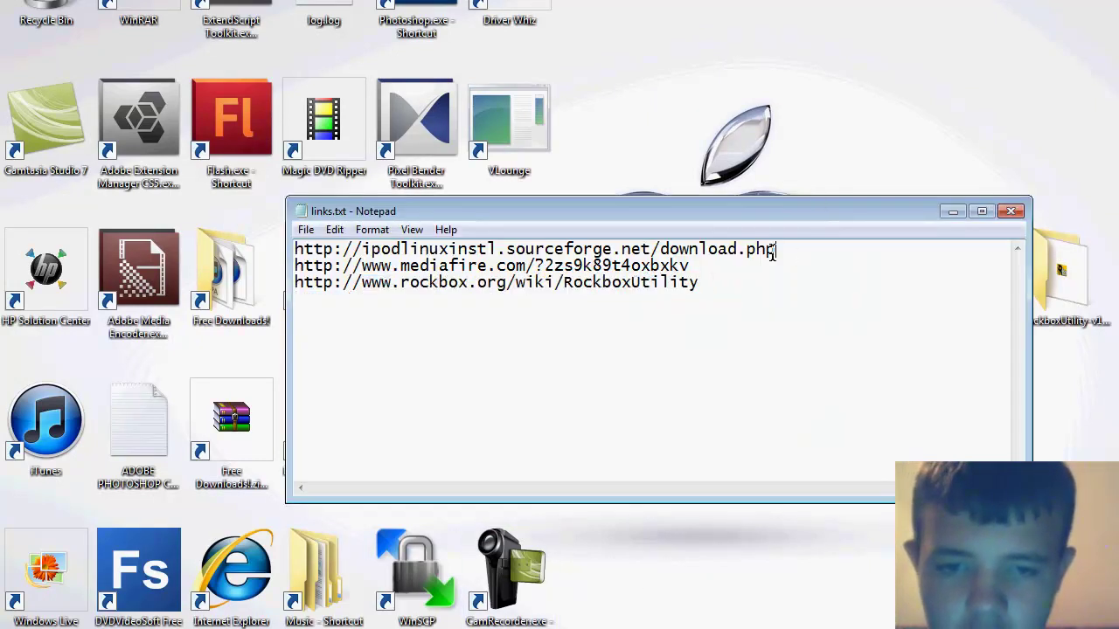
left_click_drag(774, 249, 295, 249)
right_click(470, 254)
left_click(514, 306)
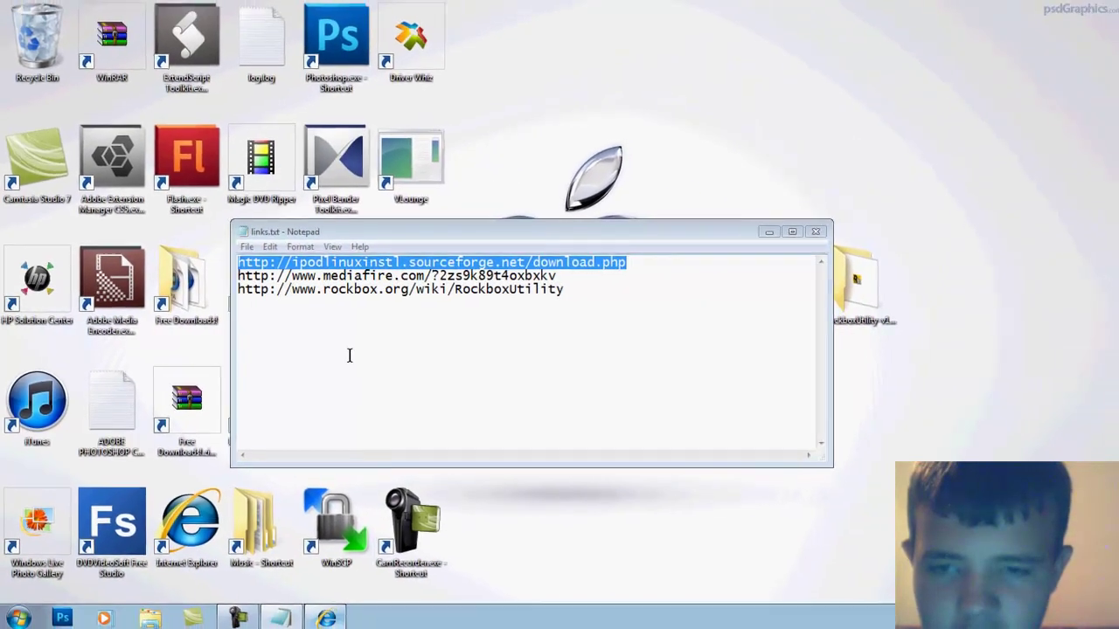
key("alt+Tab")
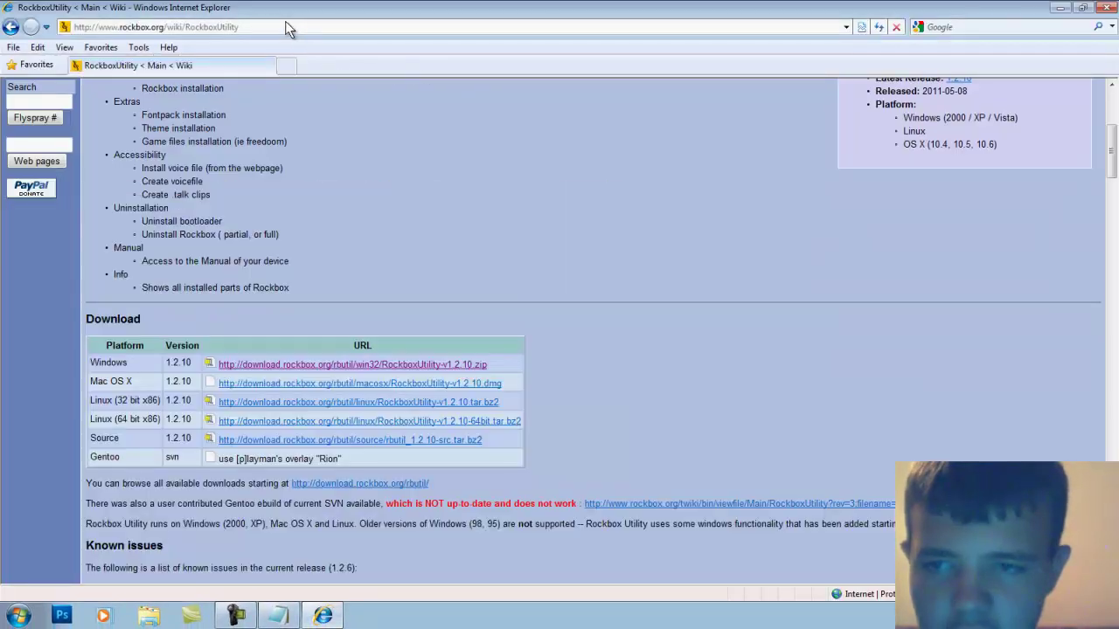
left_click(285, 21)
right_click(285, 21)
left_click(320, 113)
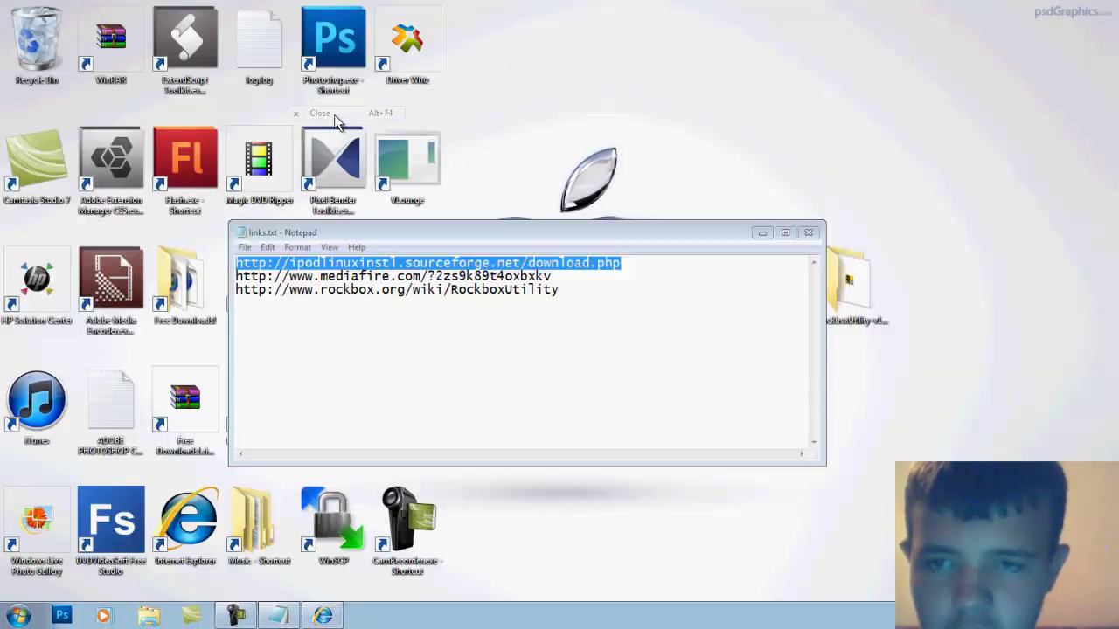
Minimize links.txt and open Google in a new Internet Explorer window.
left_click(761, 233)
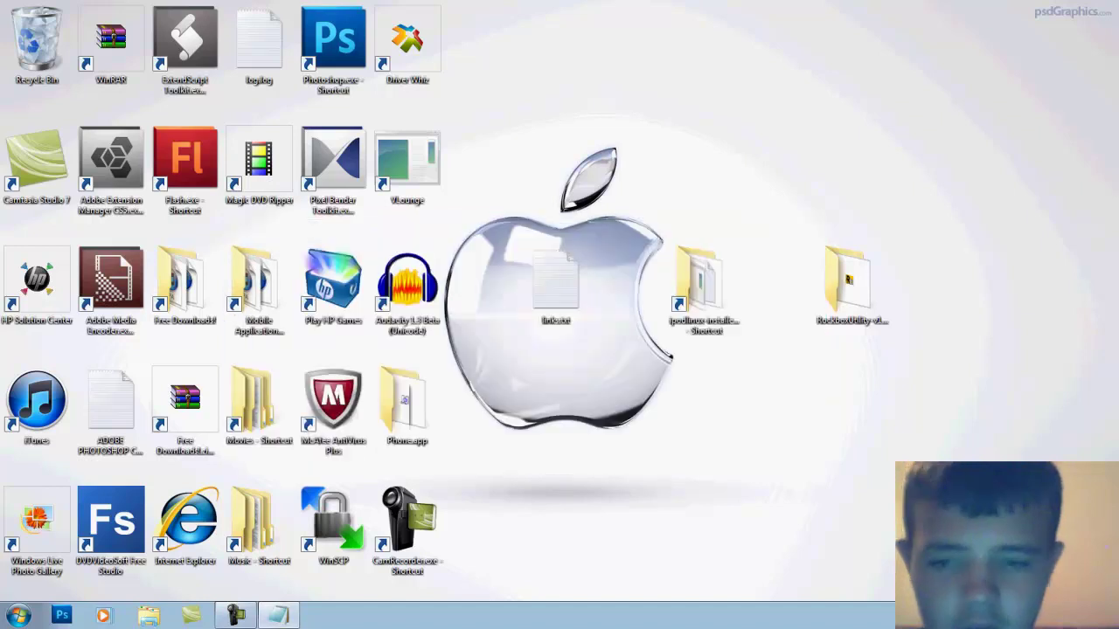
left_click(19, 616)
mouse_move(170, 269)
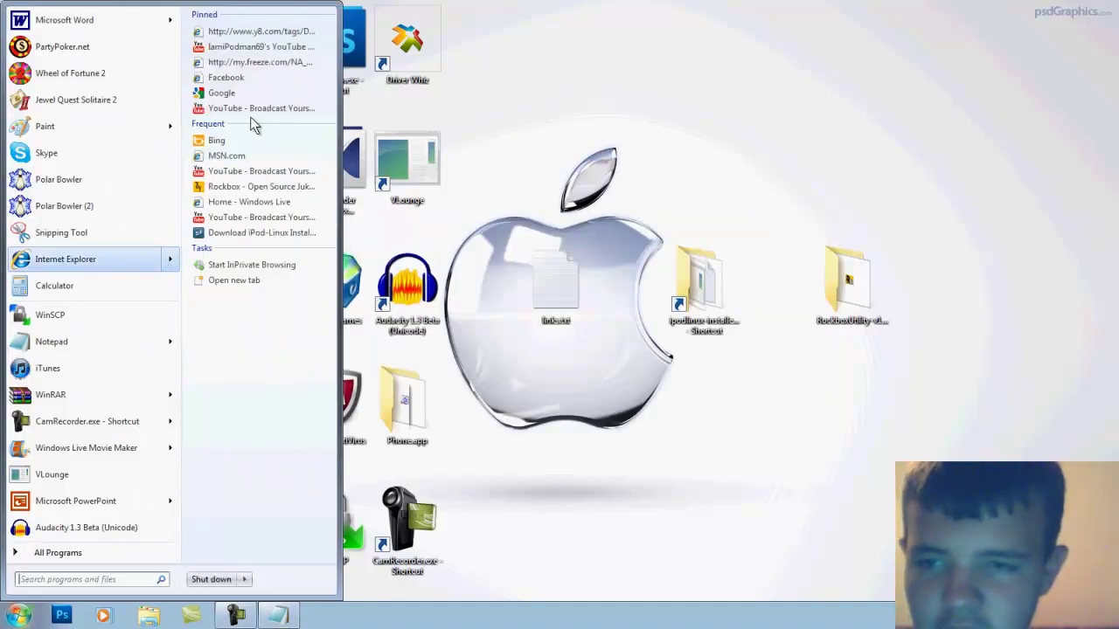
left_click(250, 91)
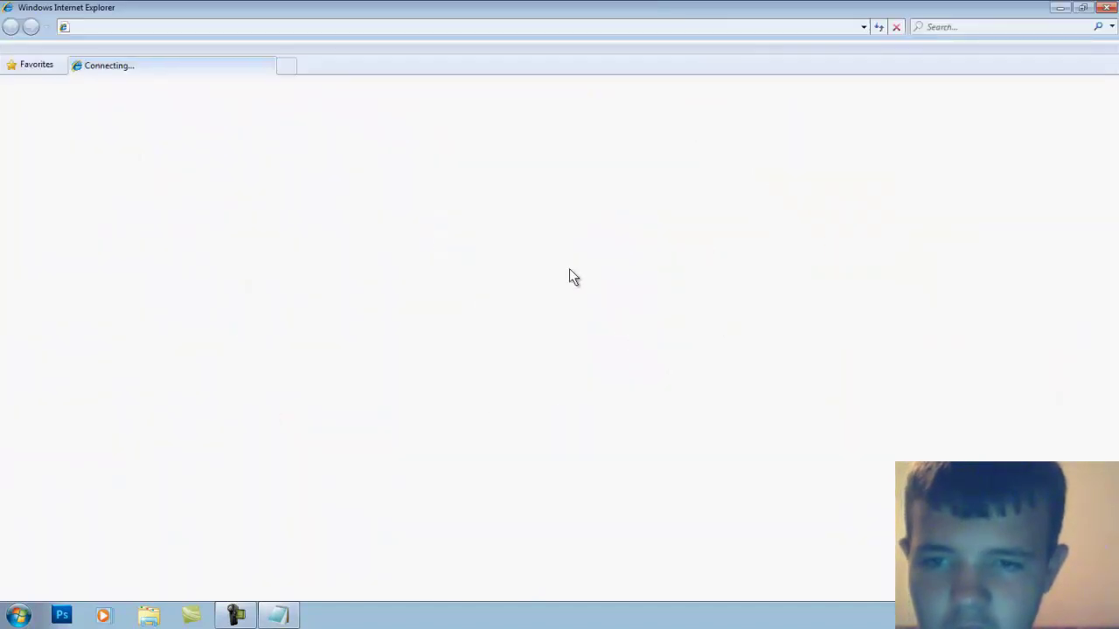
left_click(251, 30)
right_click(251, 28)
left_click(300, 85)
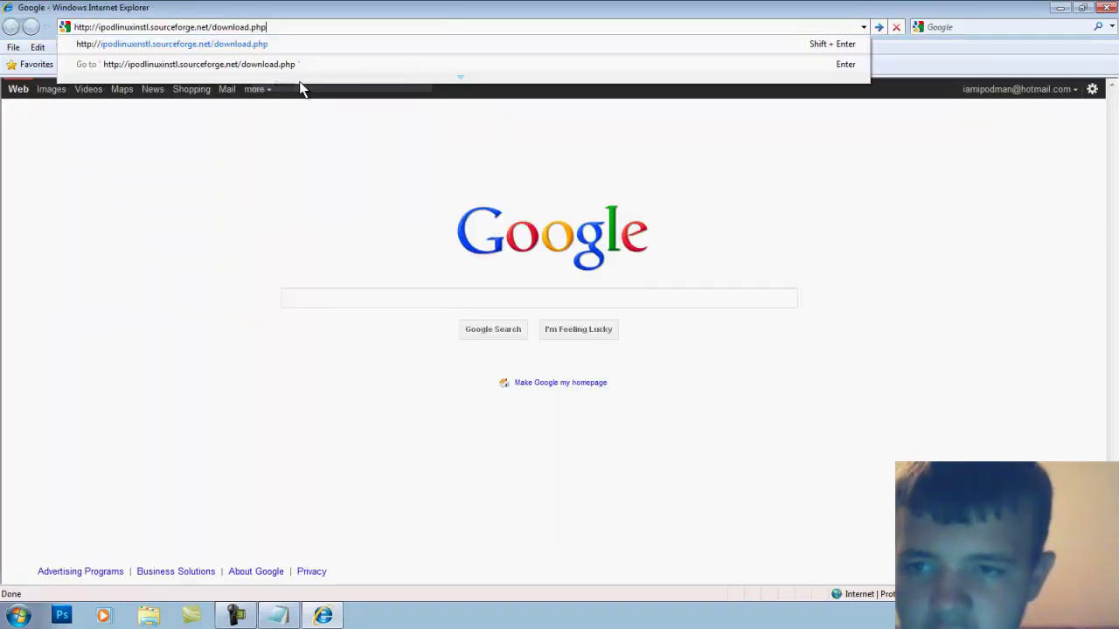
key("Return")
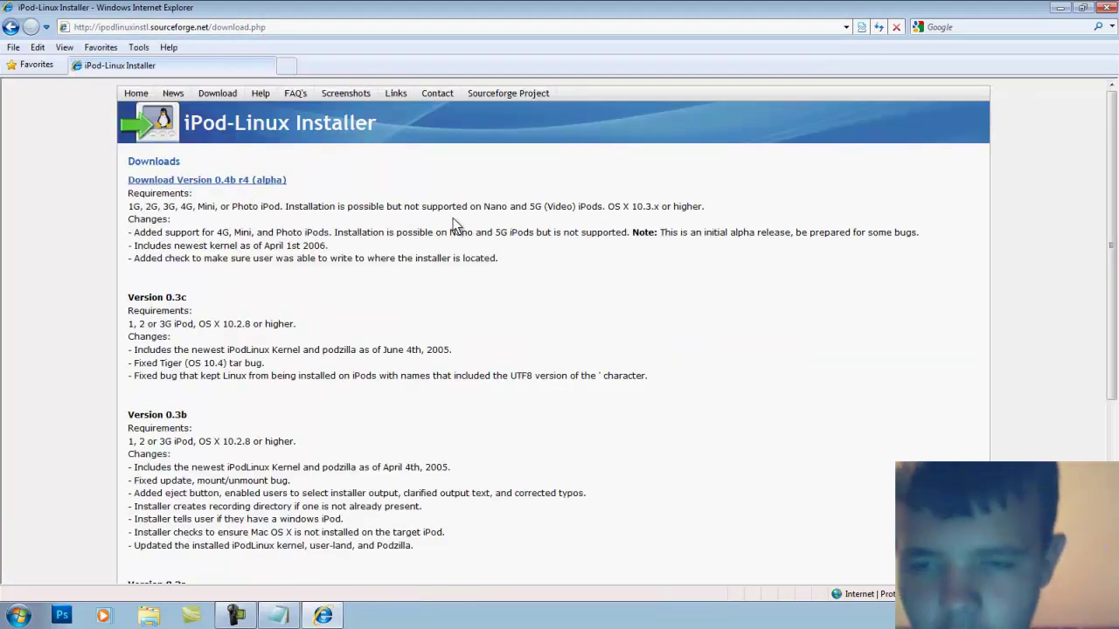
Examine the requirements of iPod-Linux Installer Version 0.4b r4 (alpha) for the iPod models and OS X versions listed.
left_click_drag(382, 206, 129, 206)
left_click(476, 207)
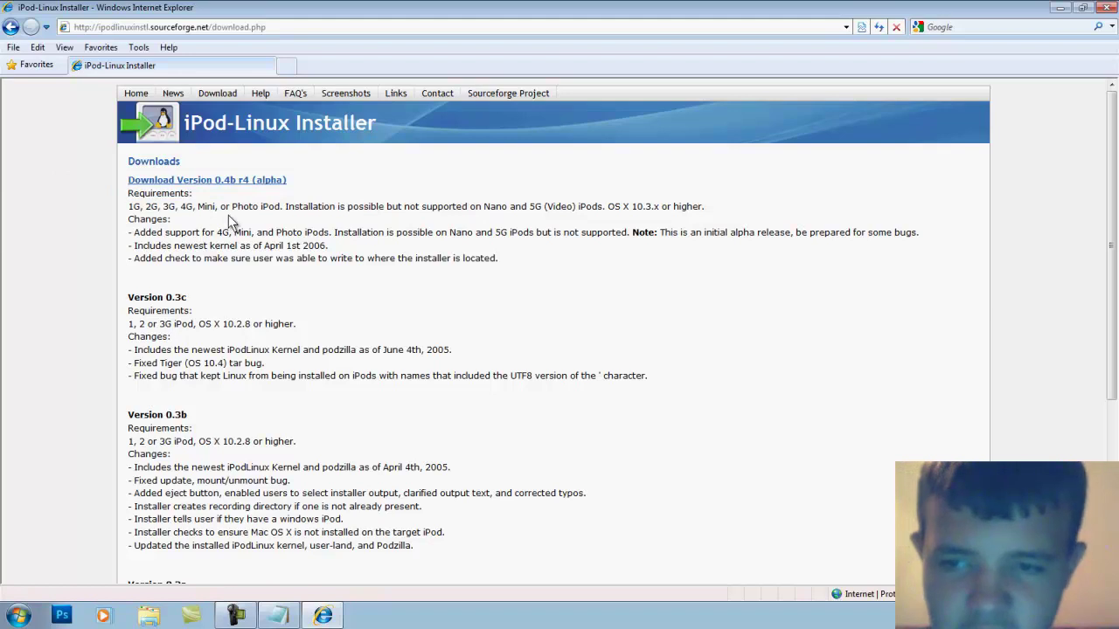
left_click_drag(129, 258, 102, 197)
left_click(549, 258)
left_click(102, 197)
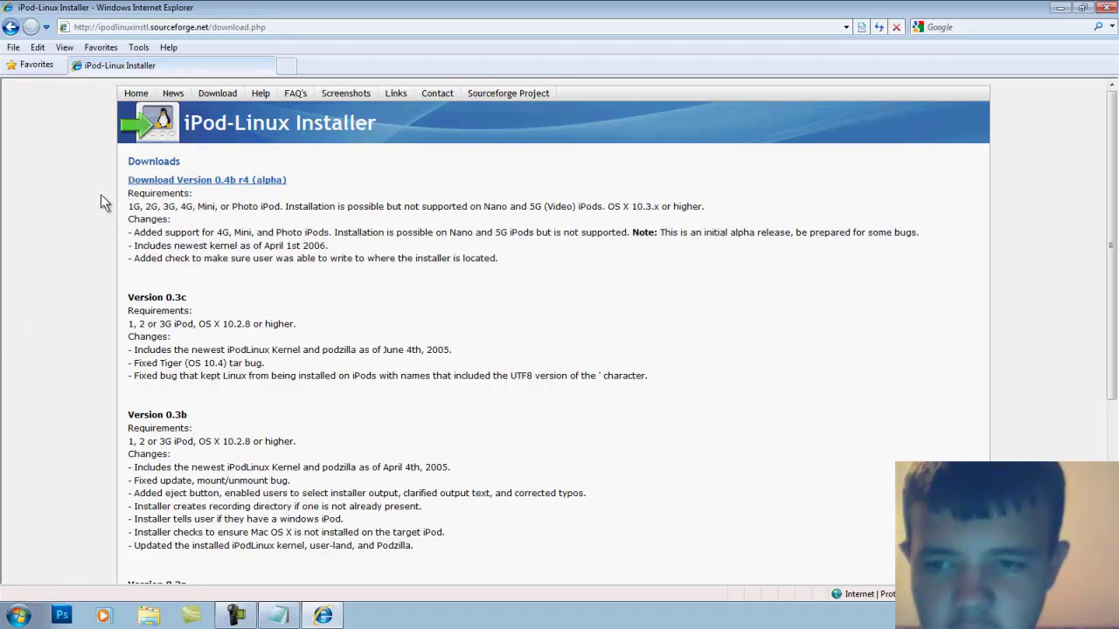
left_click_drag(130, 210, 461, 216)
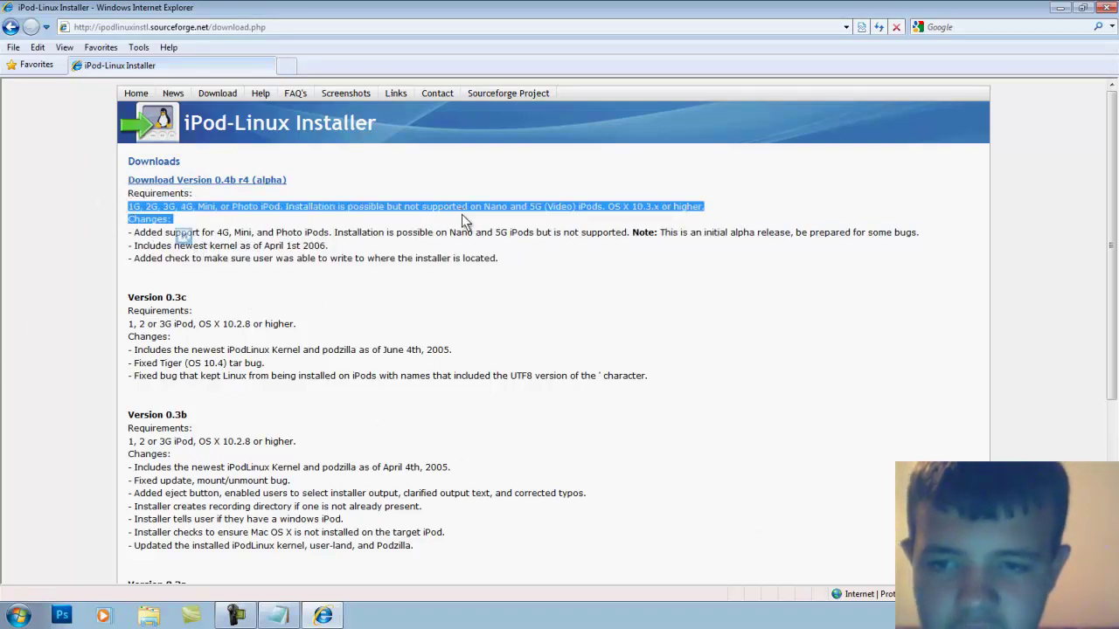
left_click(461, 214)
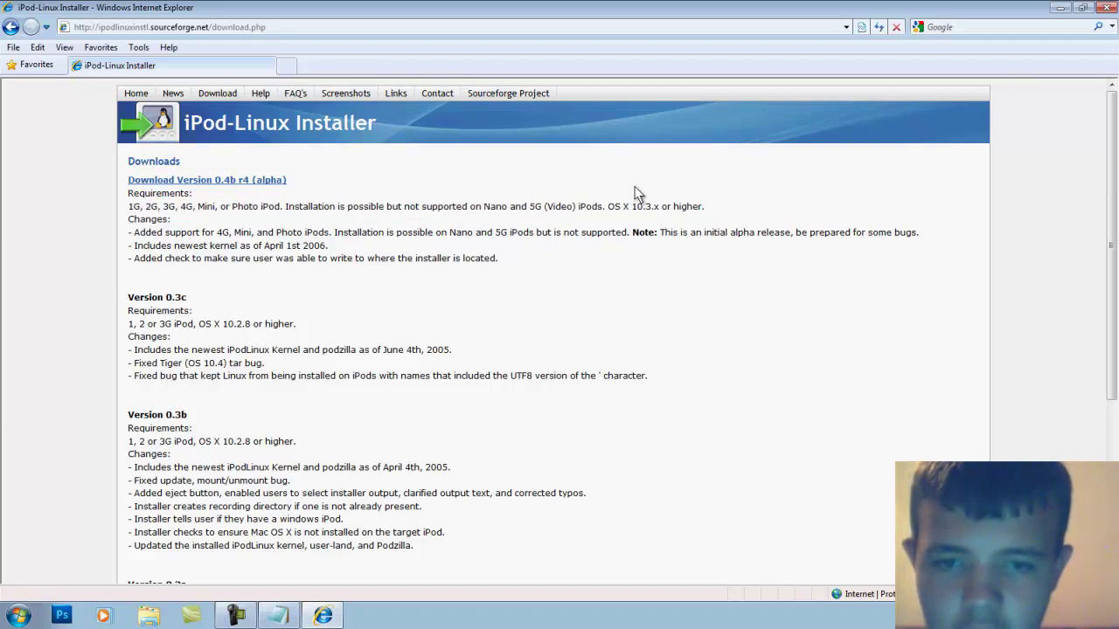
left_click_drag(702, 207, 131, 216)
left_click(131, 216)
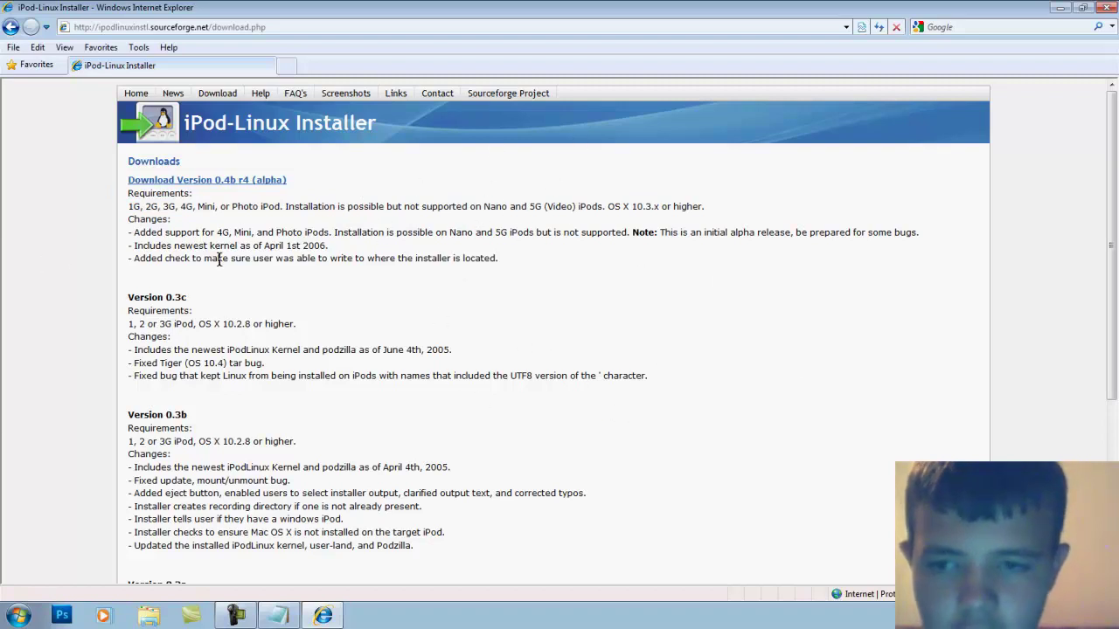
left_click_drag(131, 207, 629, 215)
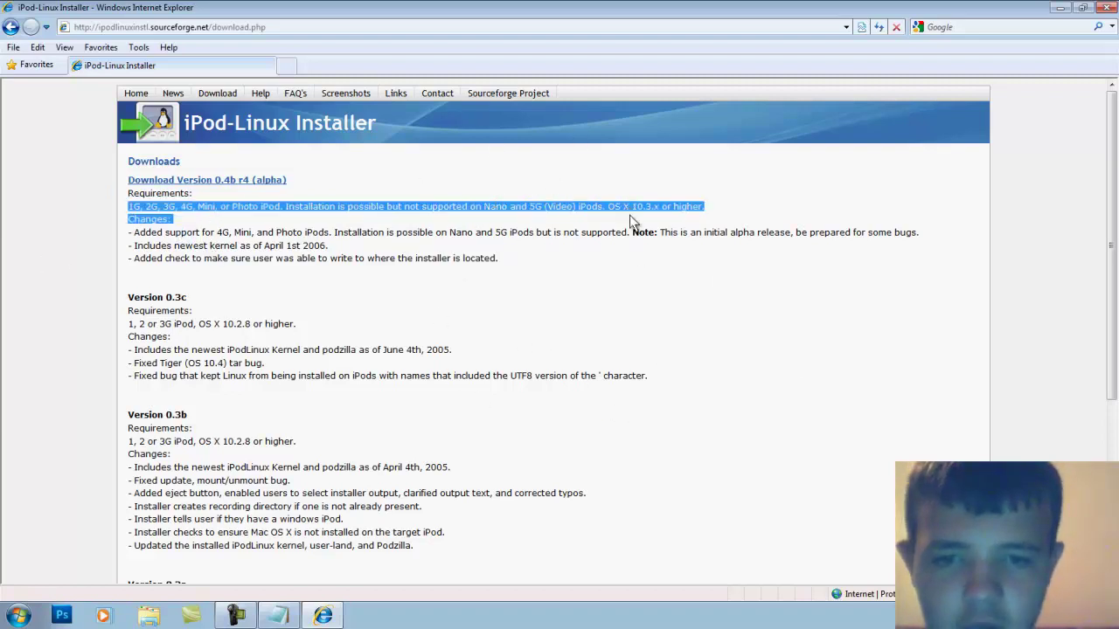
left_click(629, 215)
left_click_drag(483, 207, 744, 208)
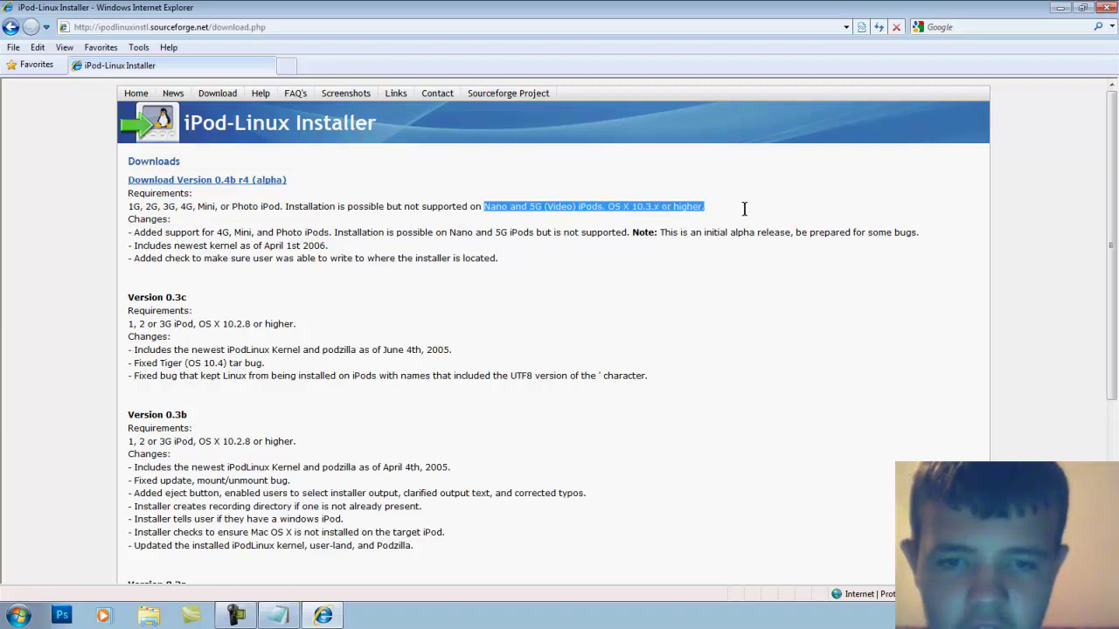
left_click(819, 208)
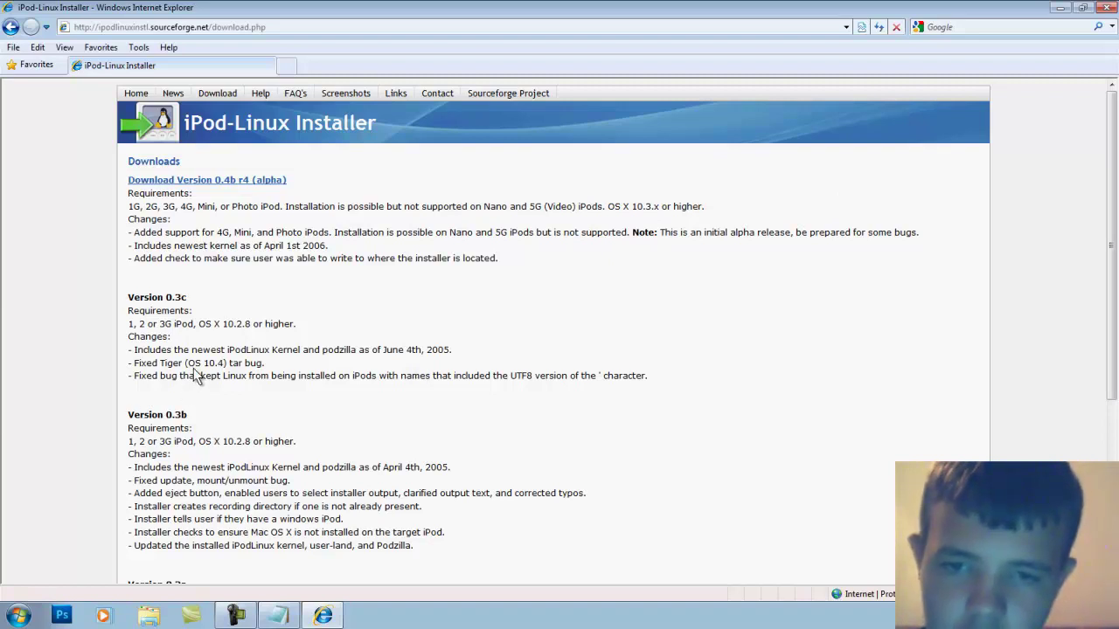
left_click_drag(481, 207, 707, 220)
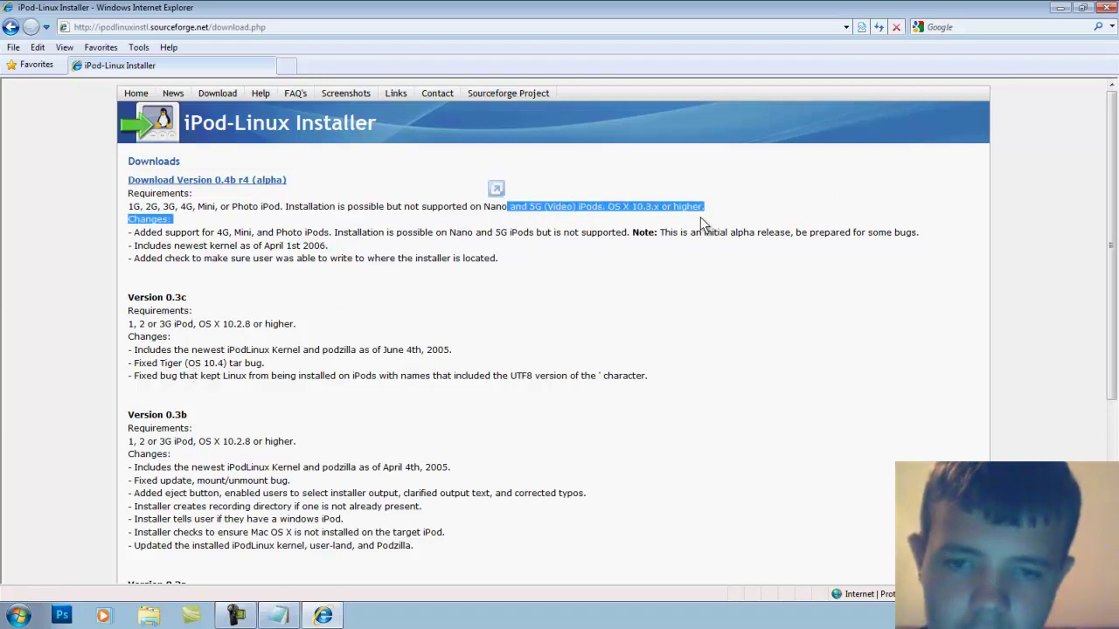
Minimize the browser and highlight the mediafire.com link in links.txt before minimizing the file.
left_click(700, 216)
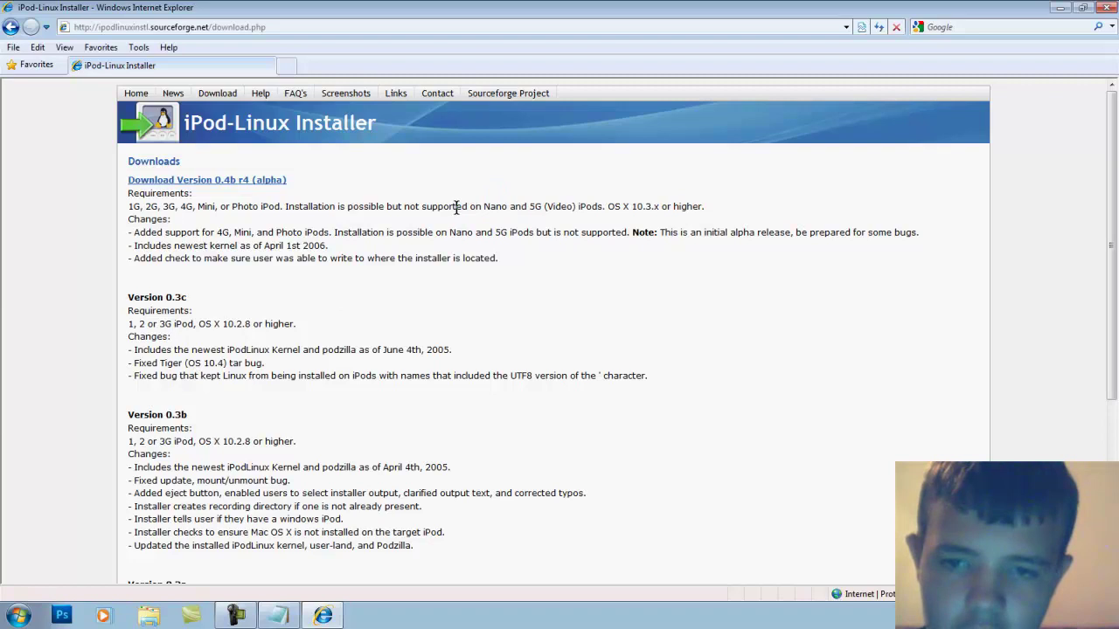
left_click(1060, 8)
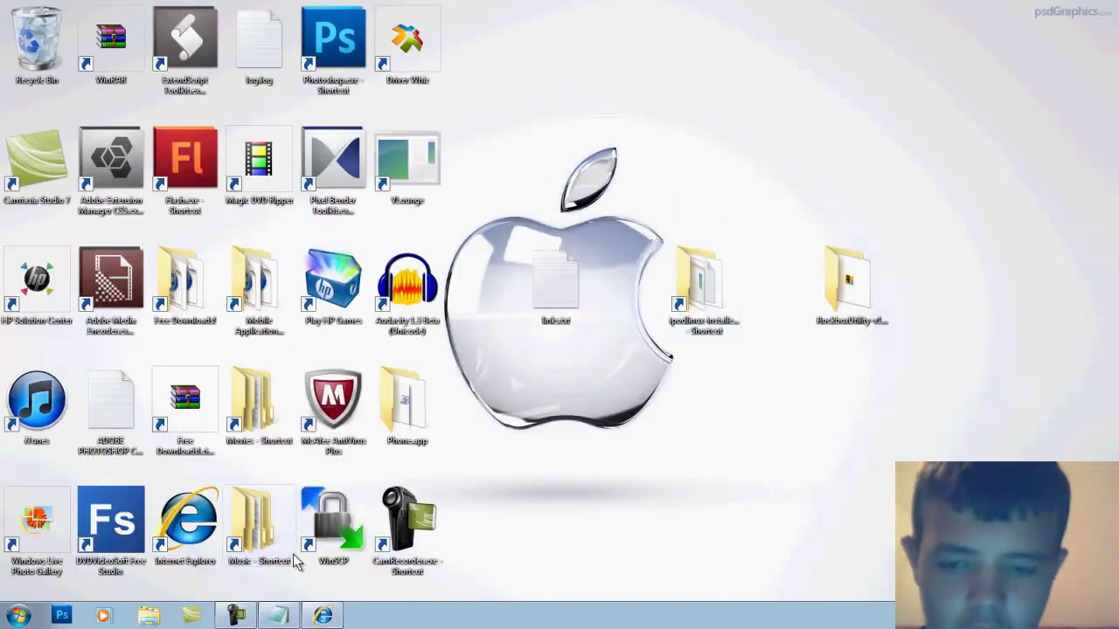
left_click(278, 617)
left_click_drag(555, 276, 247, 278)
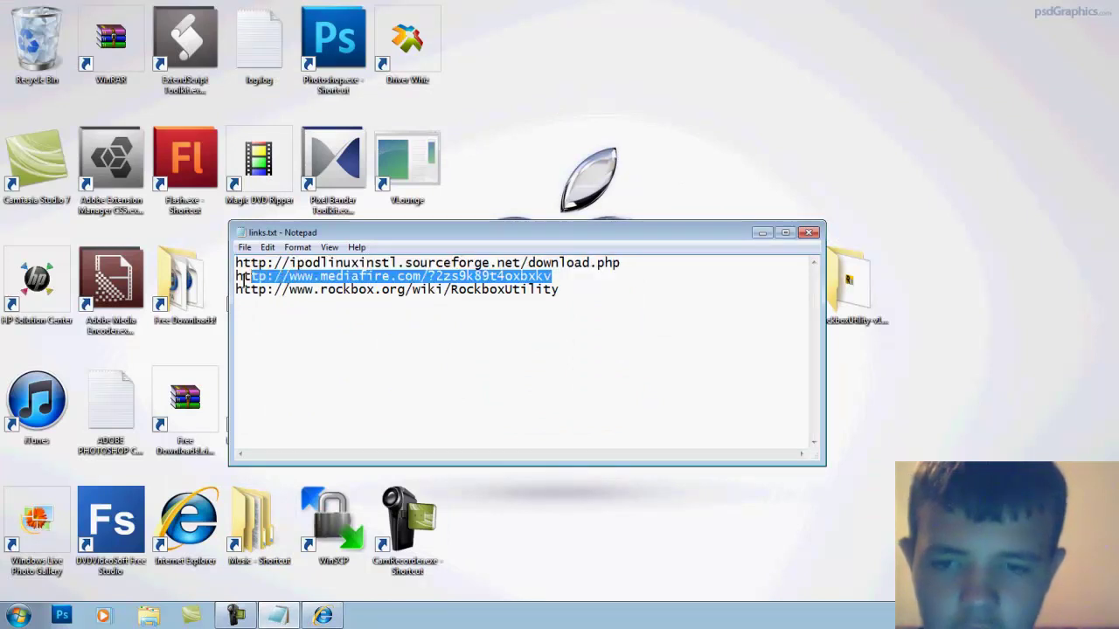
left_click(759, 232)
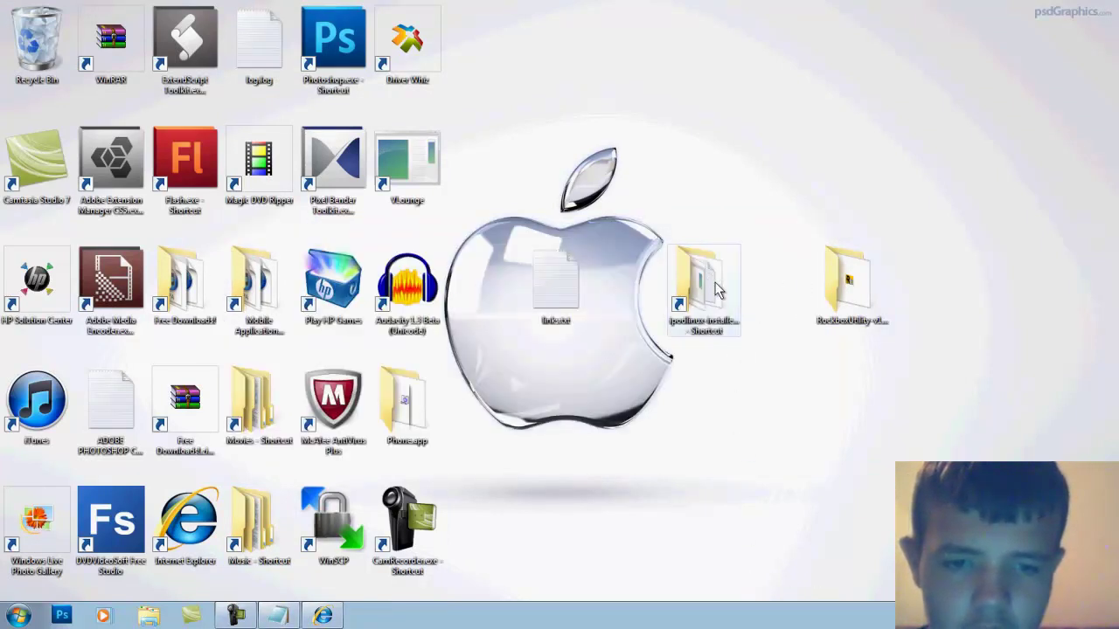
Run installer.exe from the ipodlinux-installer-2.3w folder and continue past the welcome page to run the iPod checks.
left_click(699, 306)
double_click(700, 306)
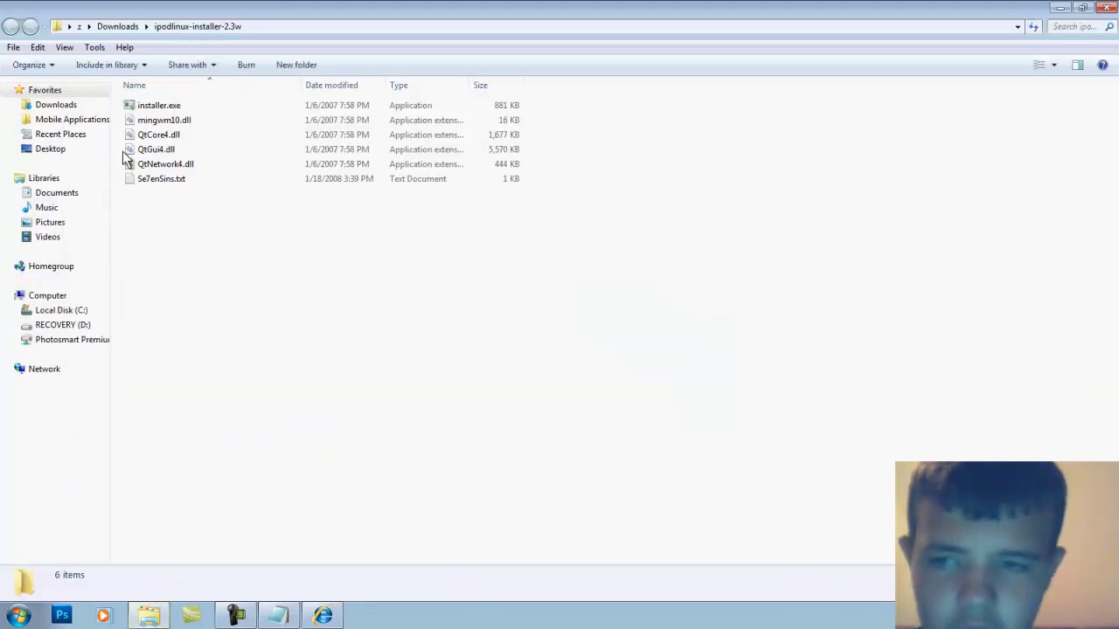
double_click(203, 103)
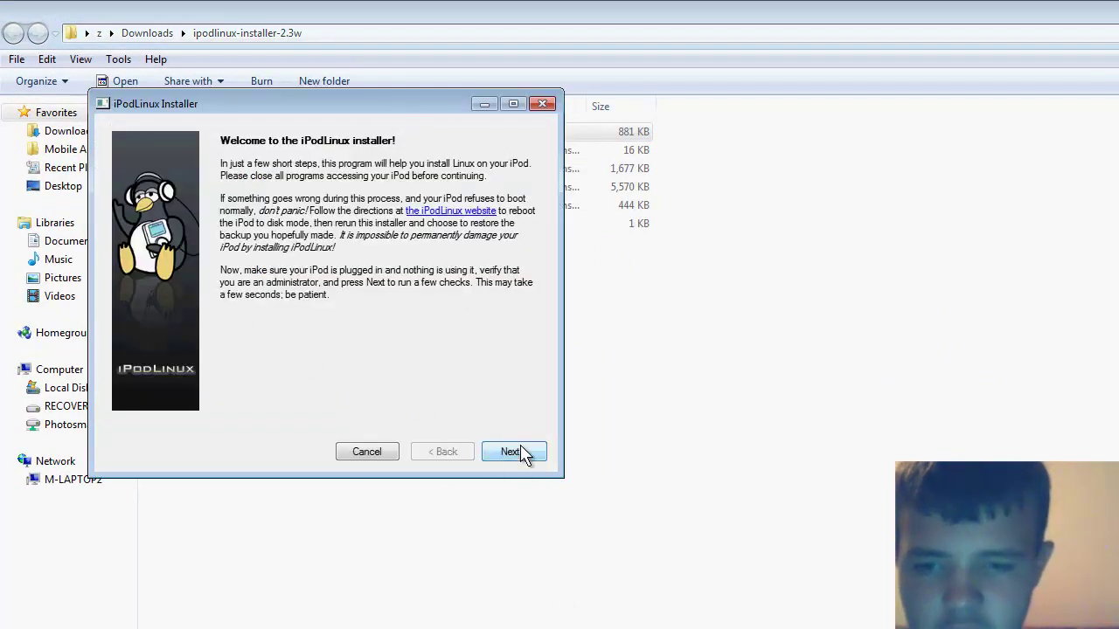
left_click(520, 453)
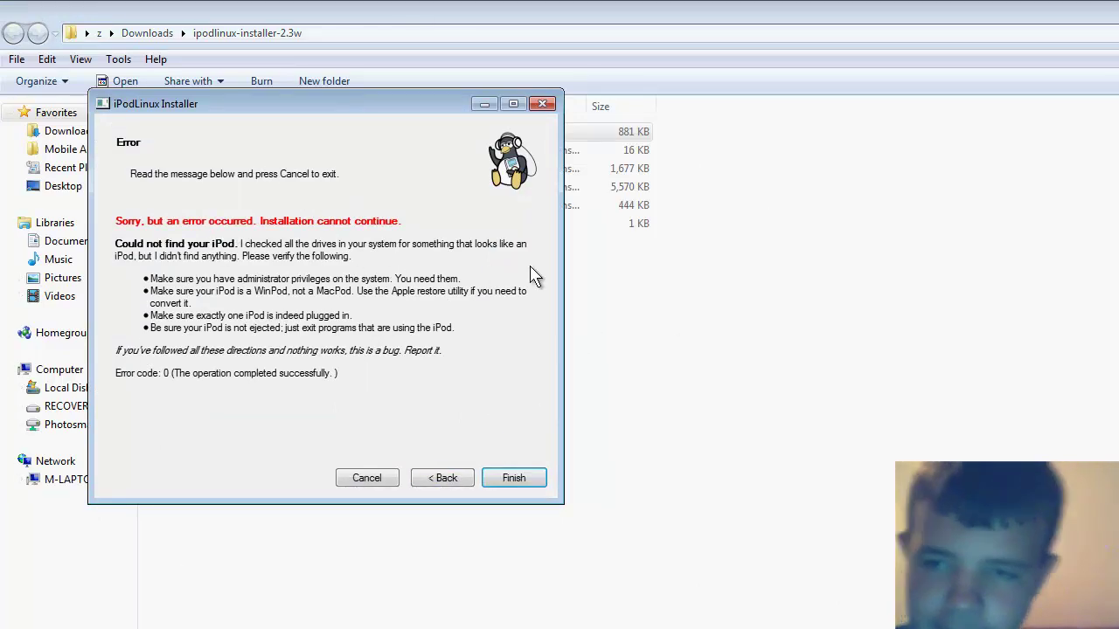
Bring the iPodLinux Installer back to the front, finish it, and close the ipodlinux-installer-2.3w folder window.
key("Return")
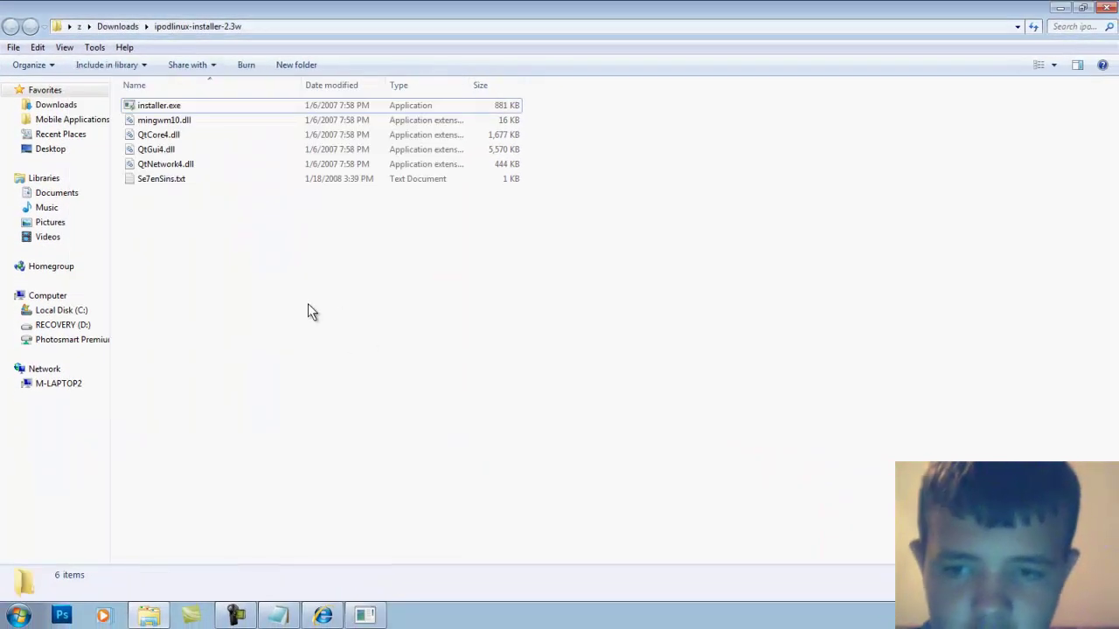
left_click(364, 616)
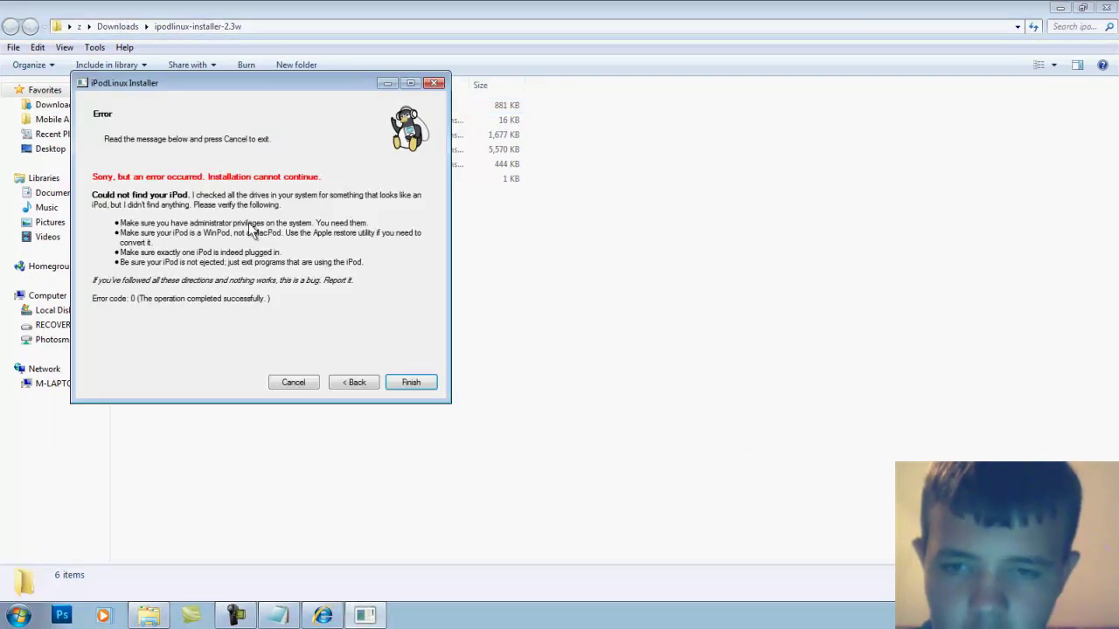
left_click(428, 384)
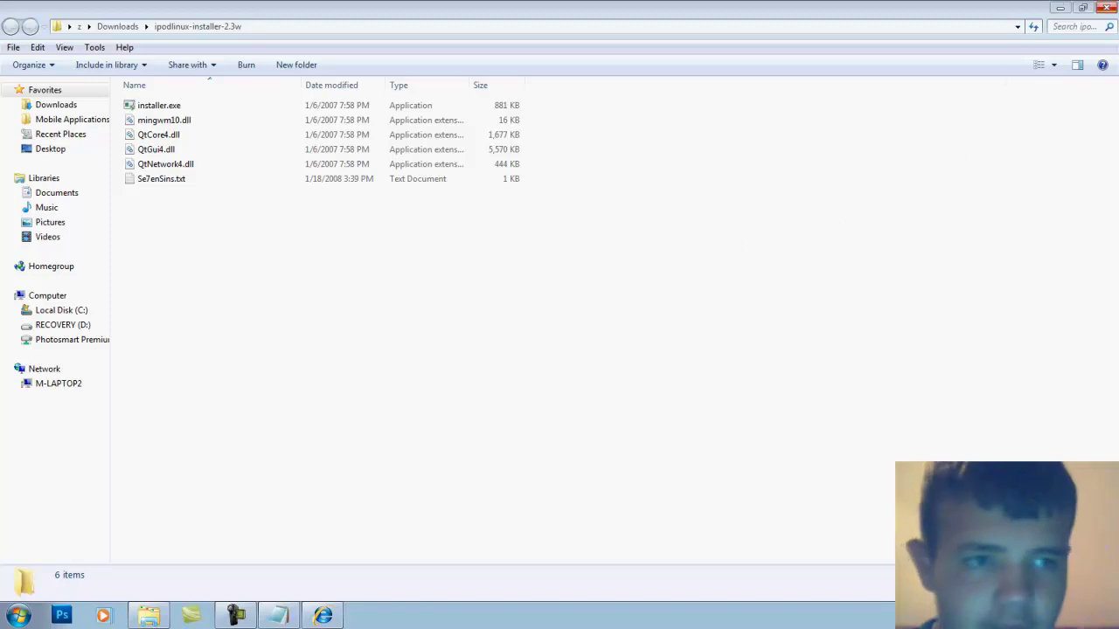
left_click(149, 616)
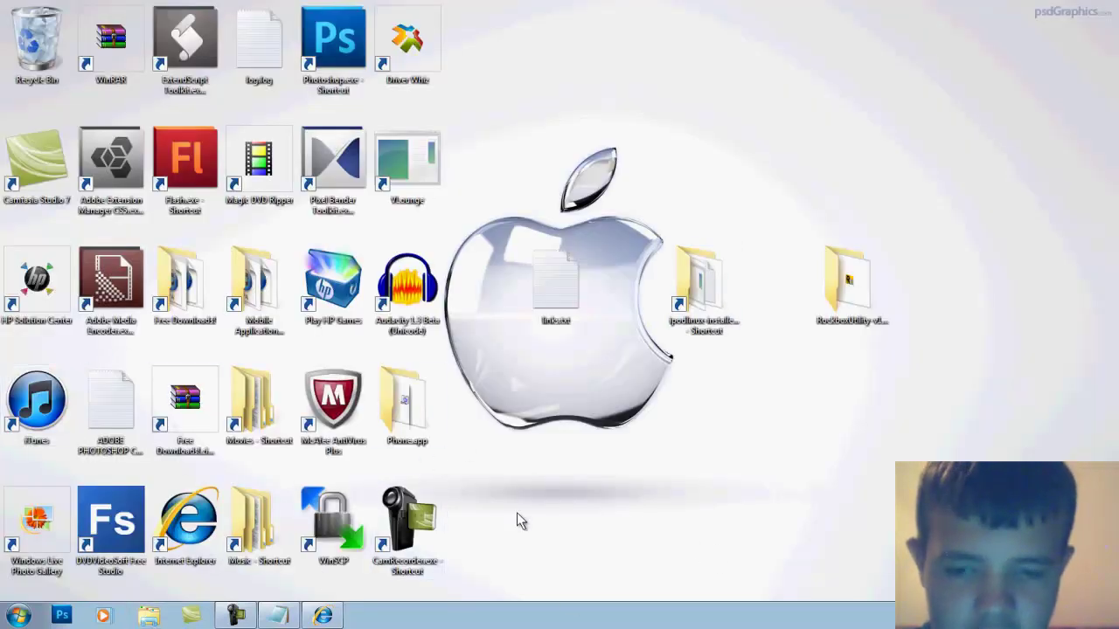
mouse_move(926, 486)
left_mouse_down()
mouse_move(579, 592)
mouse_move(4, 604)
mouse_move(909, 489)
left_mouse_up()
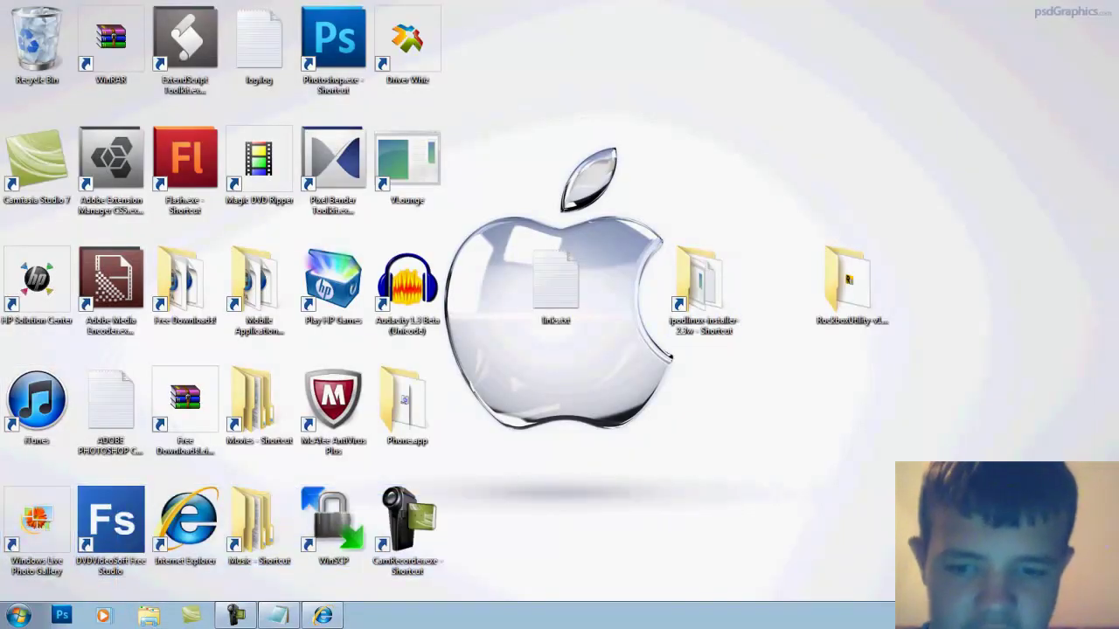
left_click_drag(1001, 556, 1009, 406)
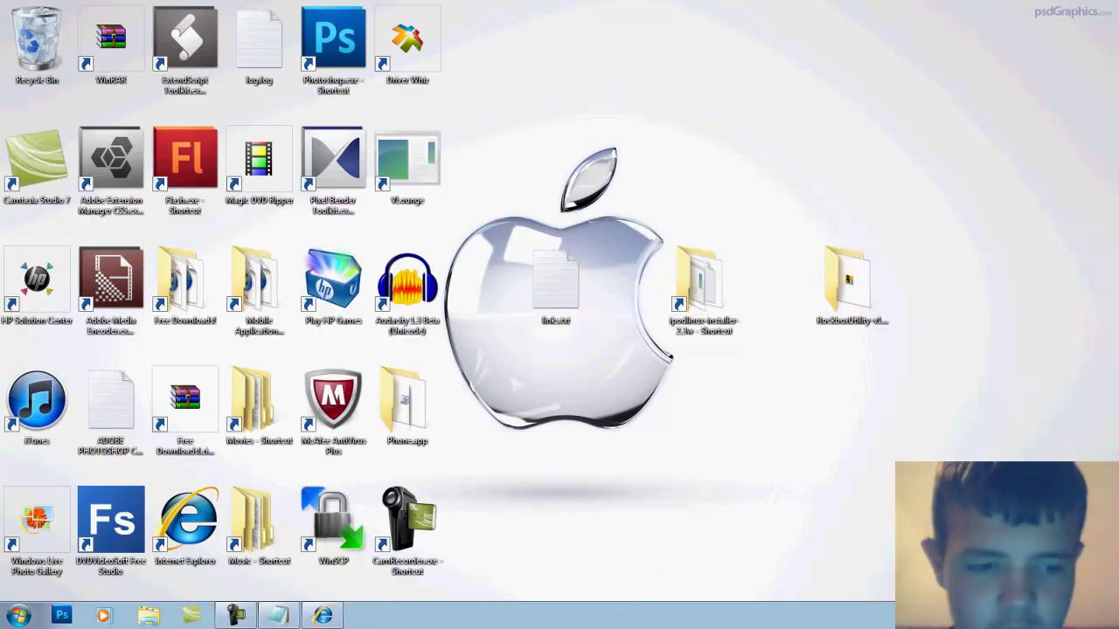
left_click_drag(962, 598, 316, 564)
left_click_drag(4, 171, 1039, 155)
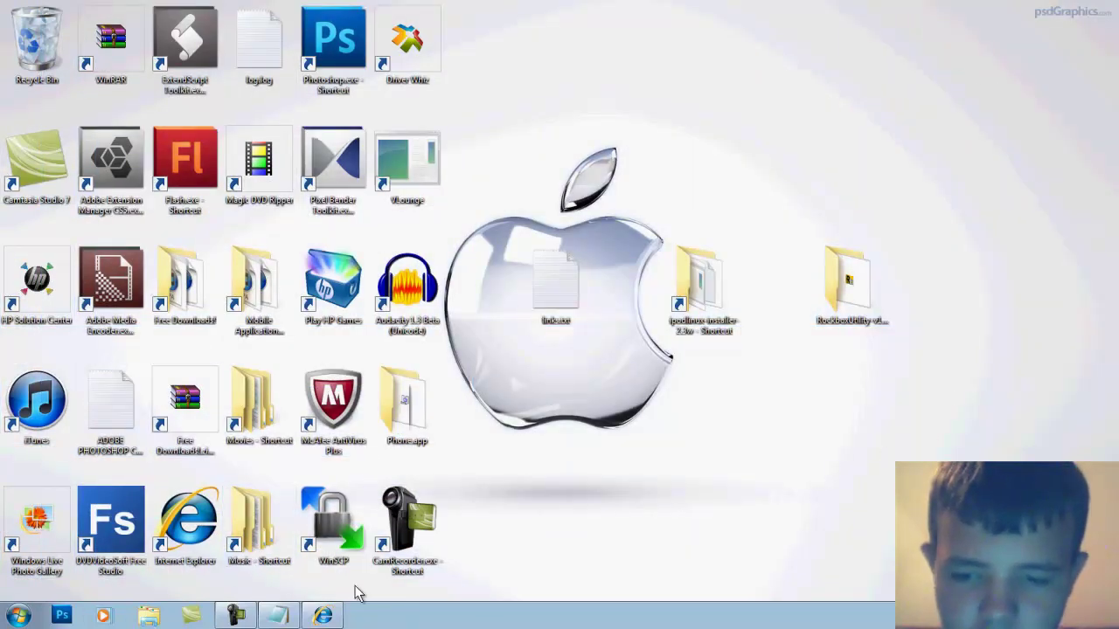